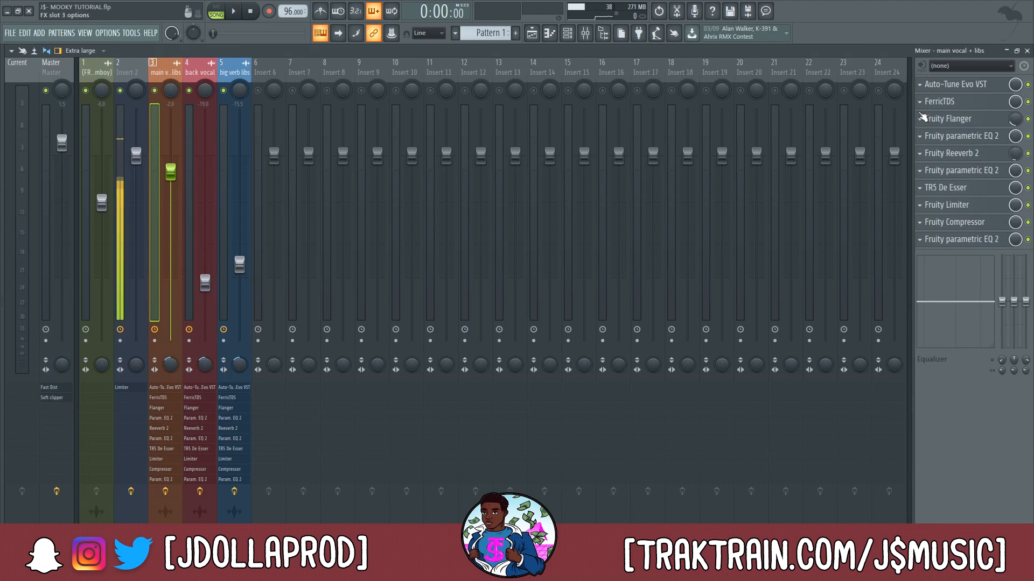
- Review the Auto-Tune Evo key, scale and retune settings on the main vocal track, glancing at the TR5 De Esser in between
click(958, 92)
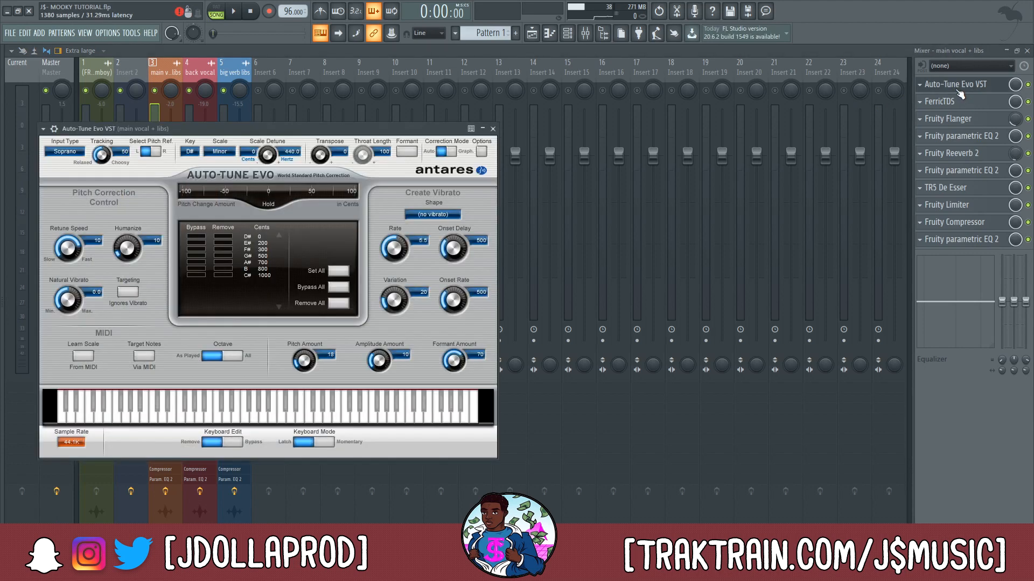
click(958, 195)
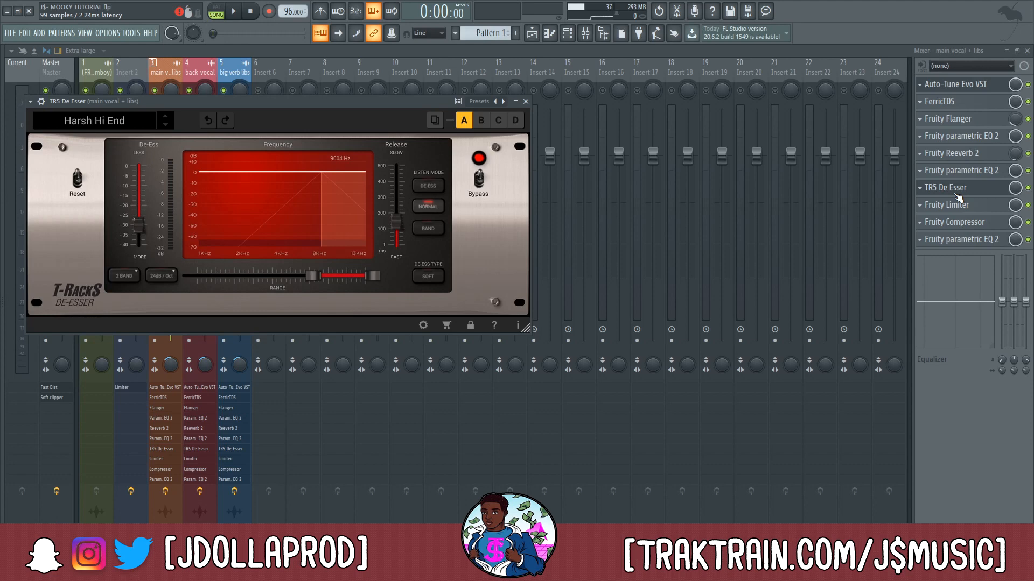
click(953, 85)
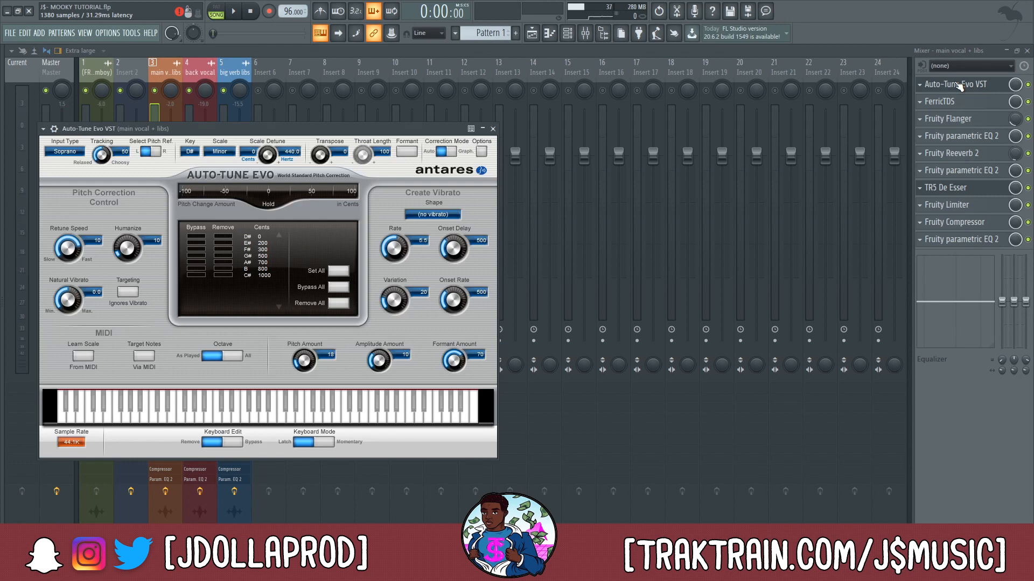
click(958, 85)
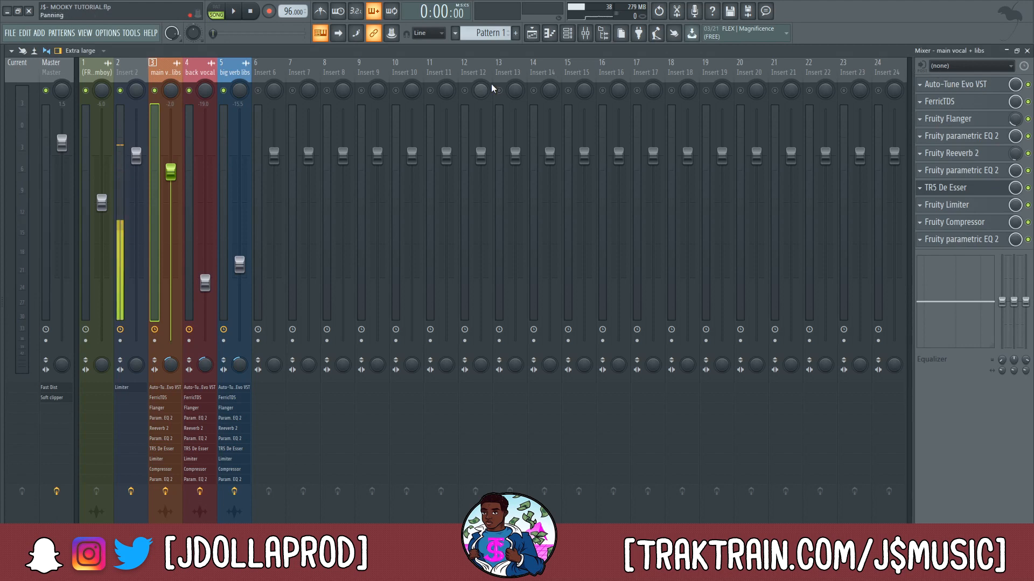
click(953, 85)
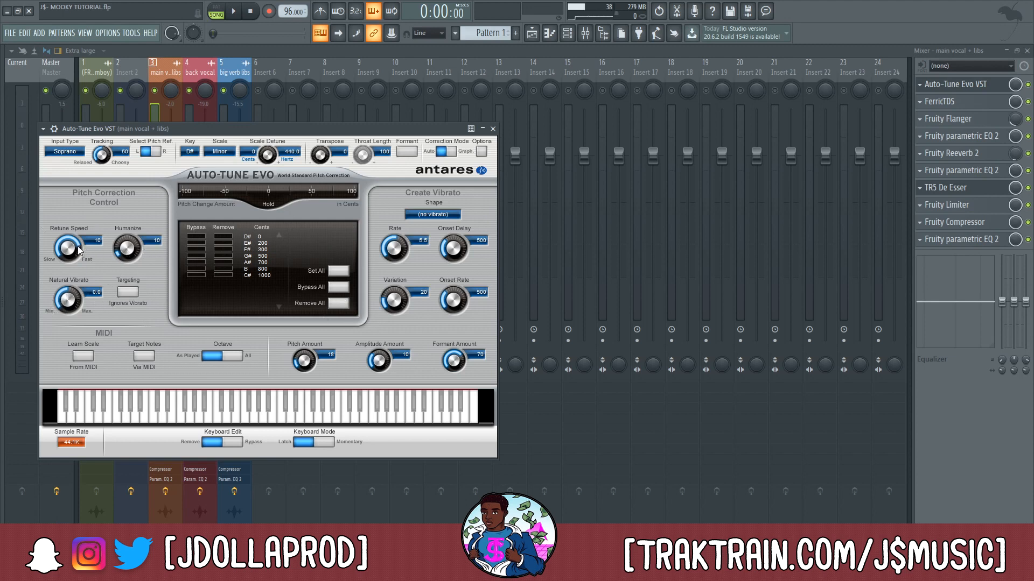
click(493, 129)
- Inspect the FerricTDS dynamics, saturation and limiter settings on the main vocal track, then close the plugin
click(960, 105)
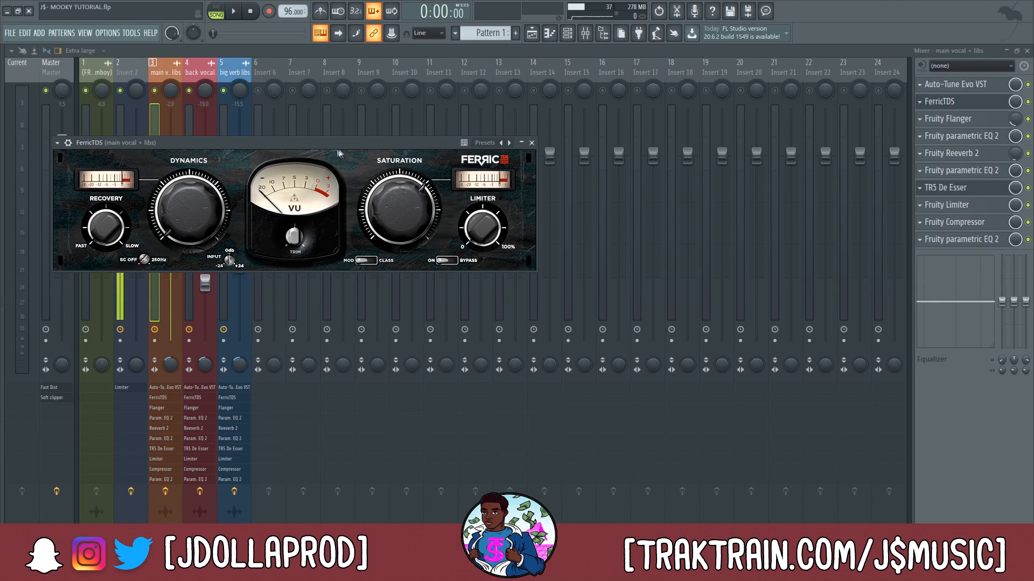
drag(300, 146, 462, 135)
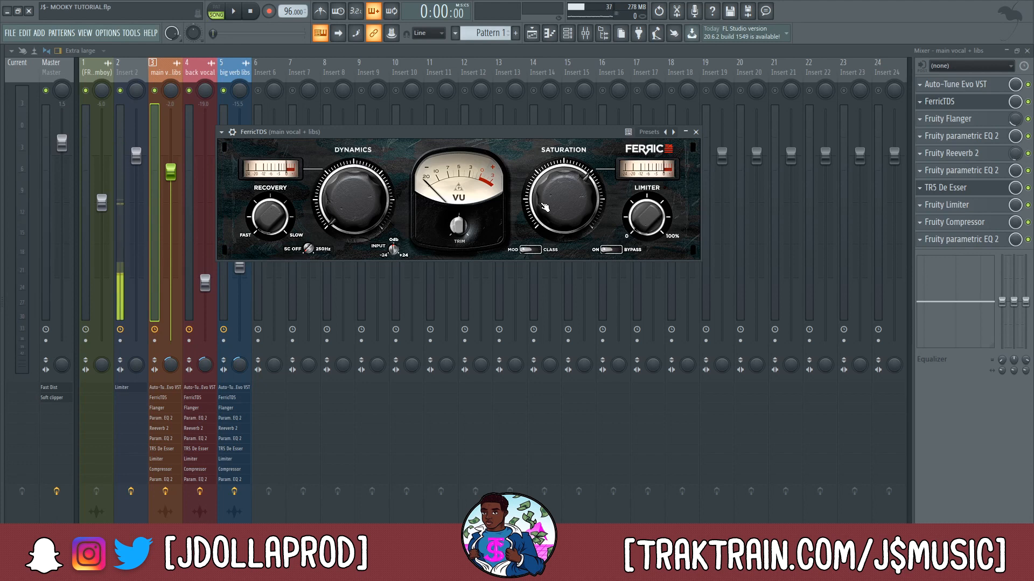
click(696, 133)
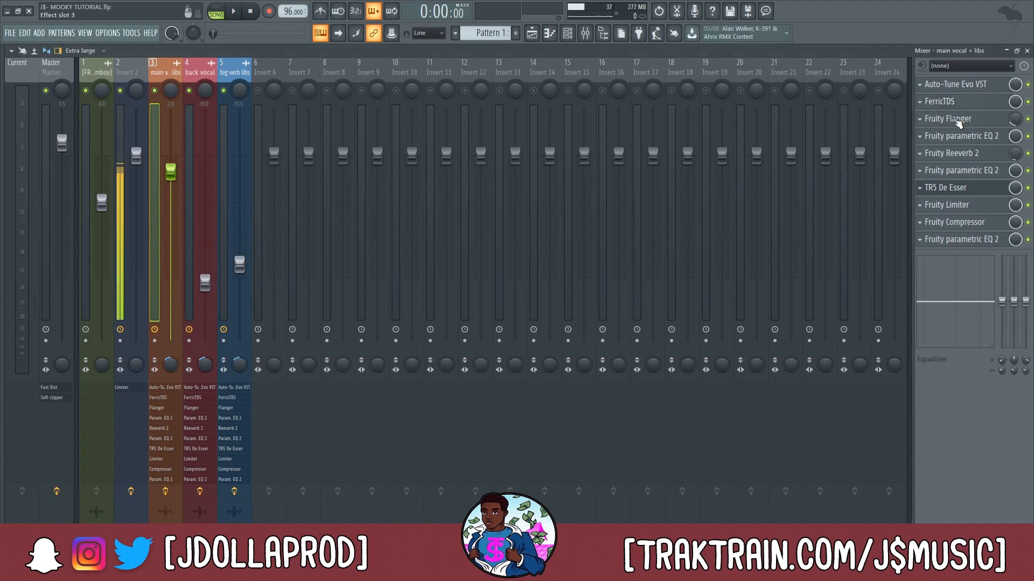
- Look over the Fruity Flanger settings and preset list on the main vocal, then undo the flanger mix level change
click(958, 120)
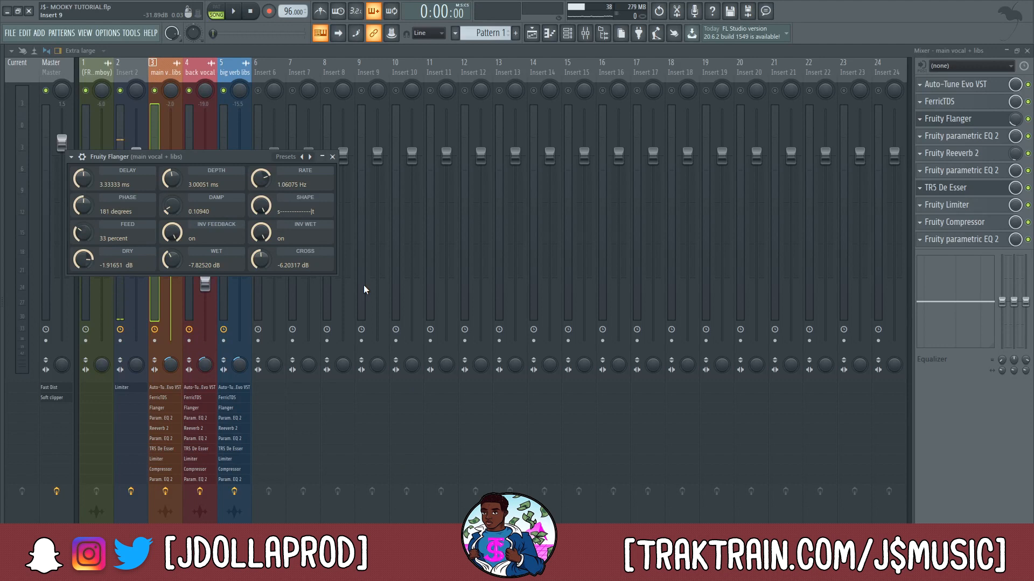
click(285, 157)
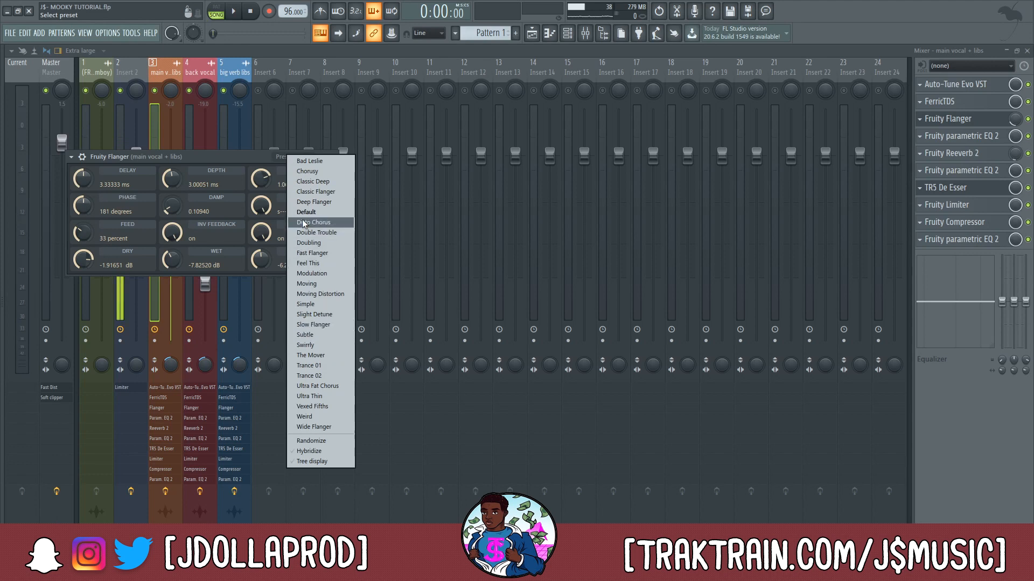
click(248, 158)
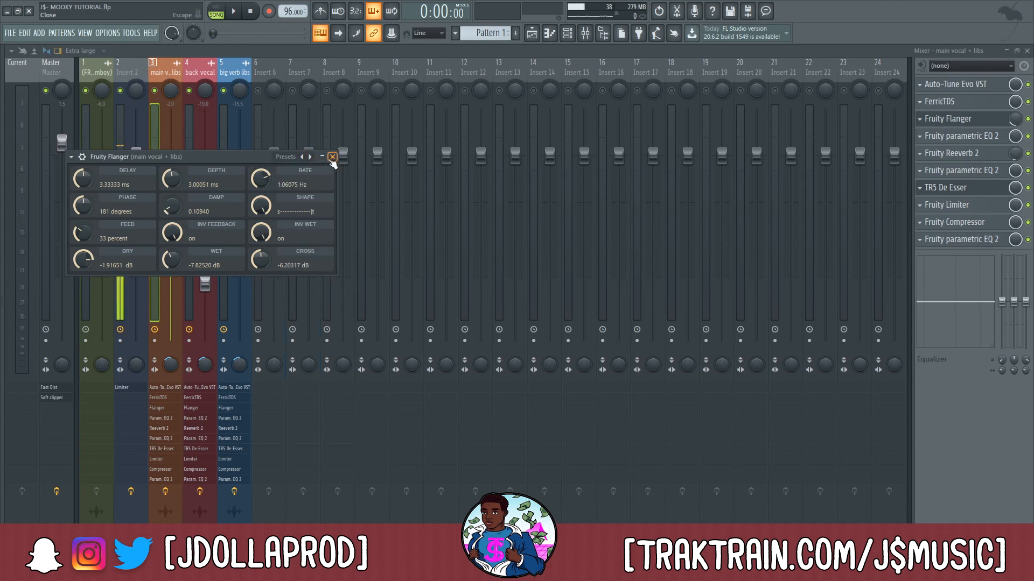
click(332, 157)
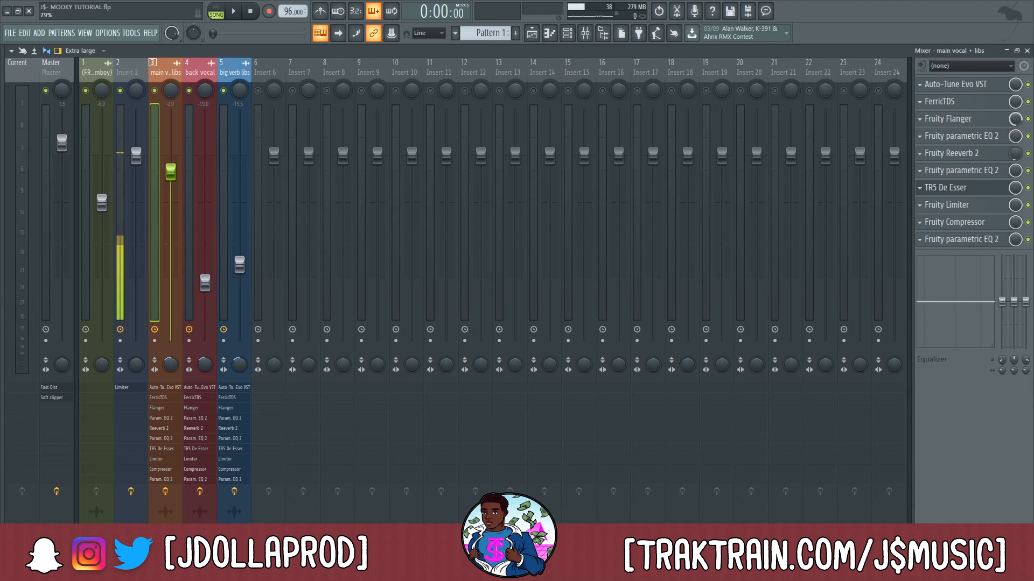
key(ctrl+z)
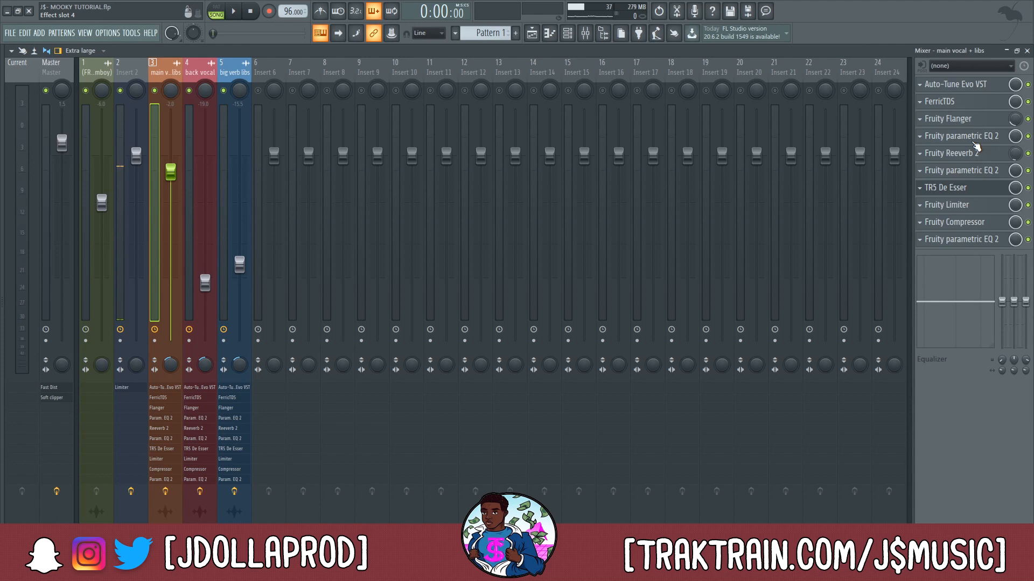
- Examine the first Fruity parametric EQ 2 curve and the Fruity Reeverb 2 settings on the main vocal track
click(974, 143)
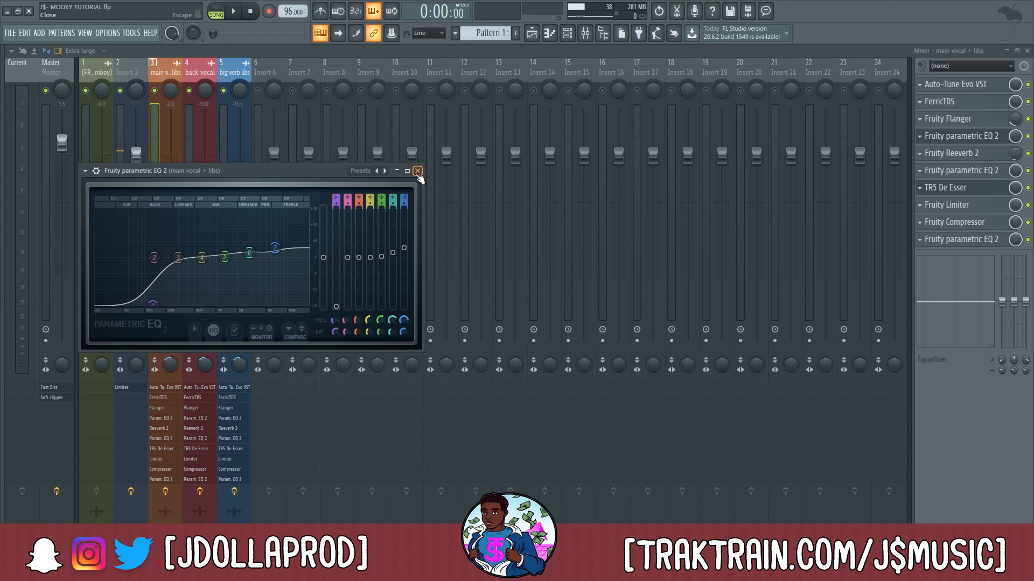
click(418, 170)
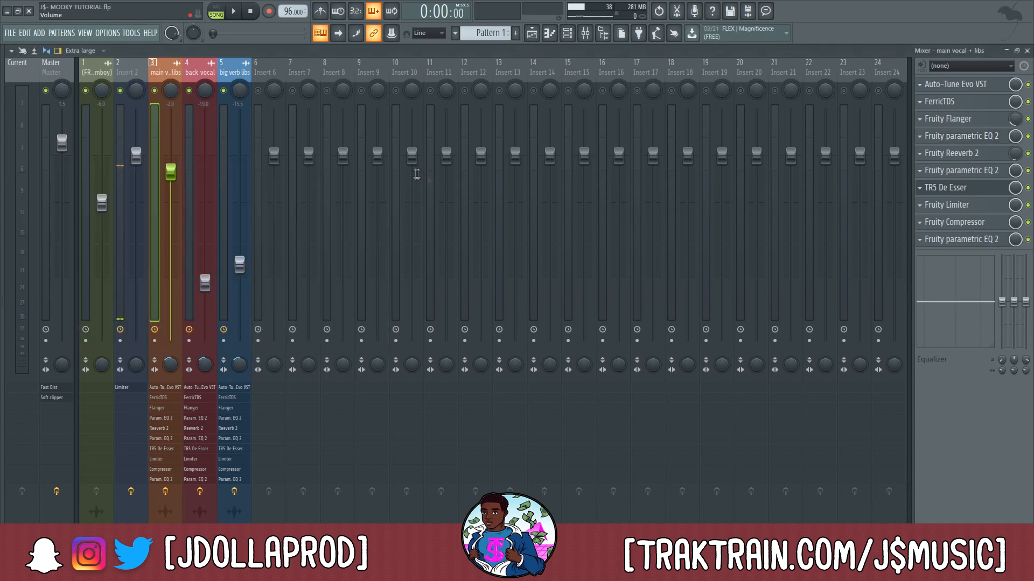
click(984, 156)
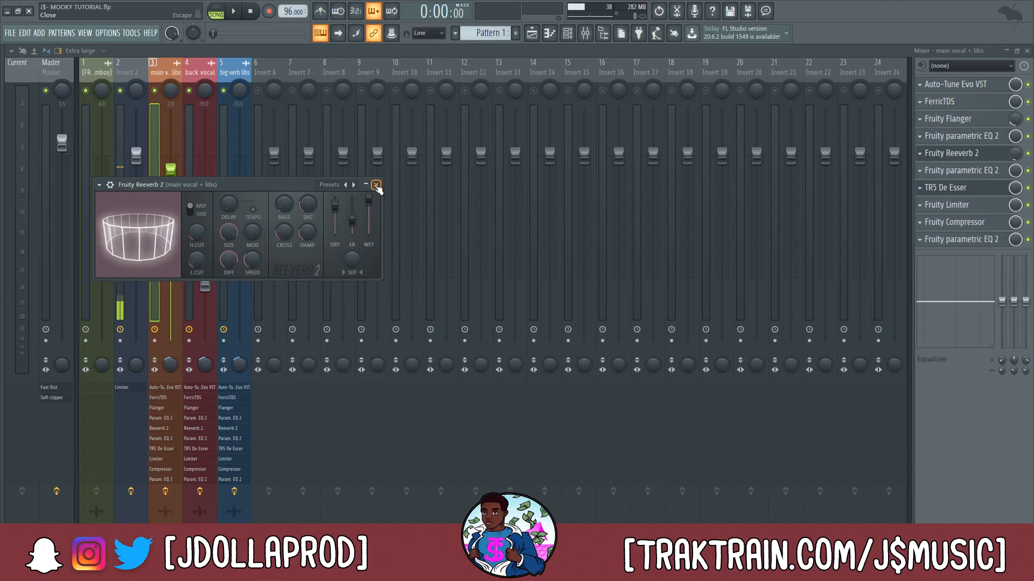
click(376, 184)
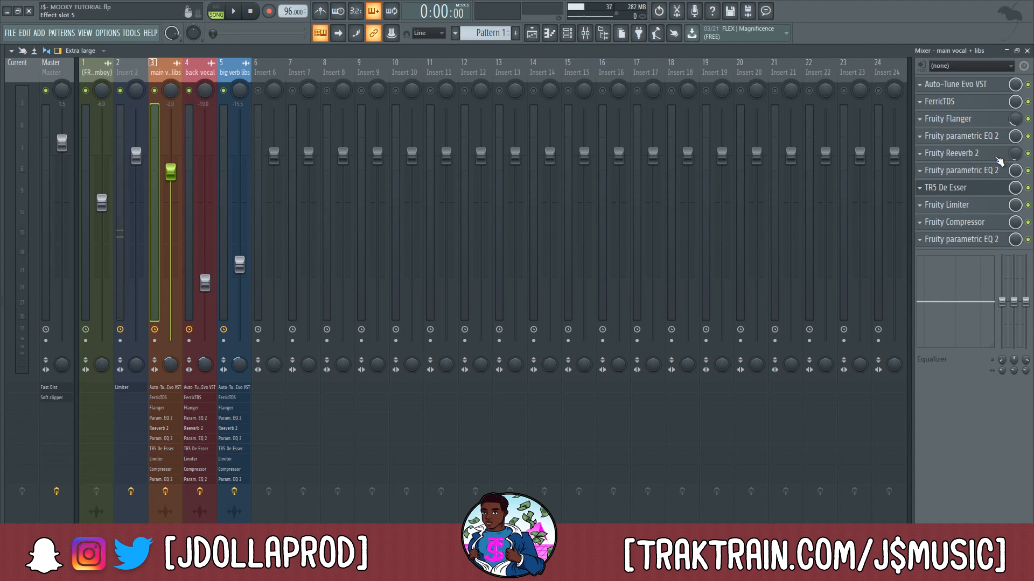
- Boost band 6 of the main vocal's second Fruity parametric EQ 2 to a narrow peak at about 2731 Hz
click(980, 170)
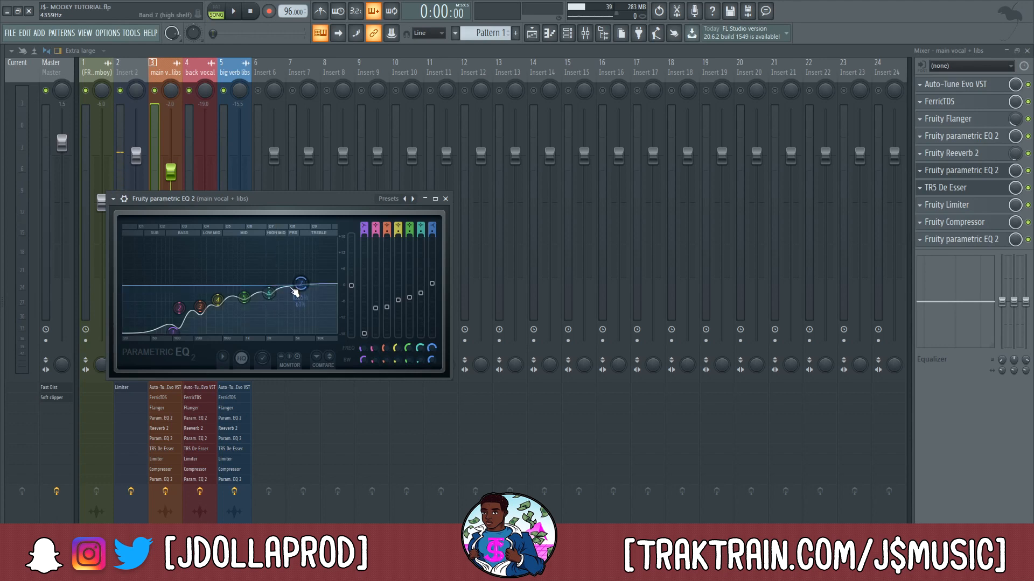
drag(273, 300, 278, 246)
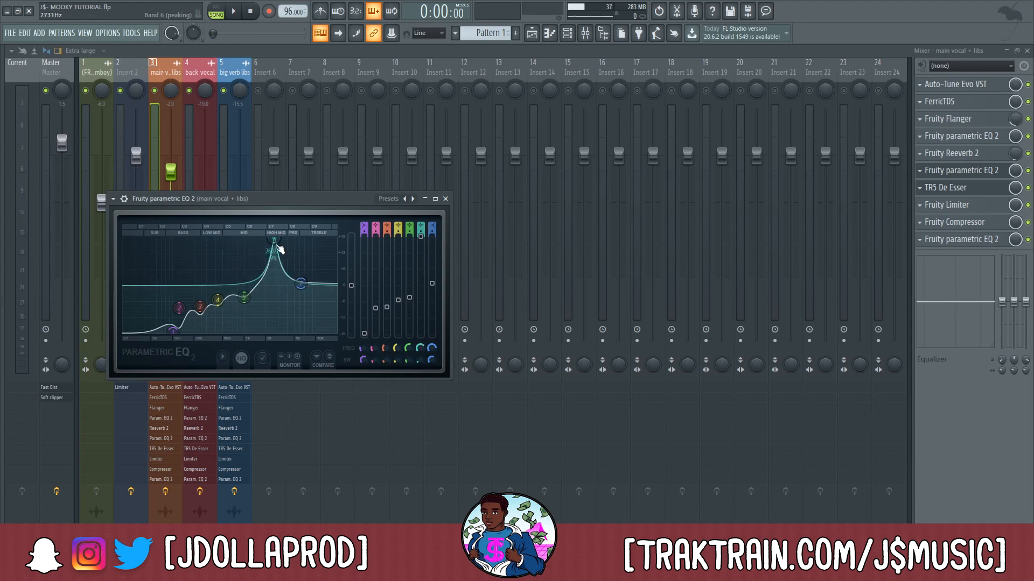
right_click(275, 243)
click(278, 250)
- Bring band 6 of the second EQ back down to a slight cut between bands 5 and 7, then close the EQ
drag(278, 287, 273, 295)
scroll(273, 295, down, 8)
click(273, 295)
scroll(273, 295, up, 1)
drag(273, 295, 270, 292)
click(272, 294)
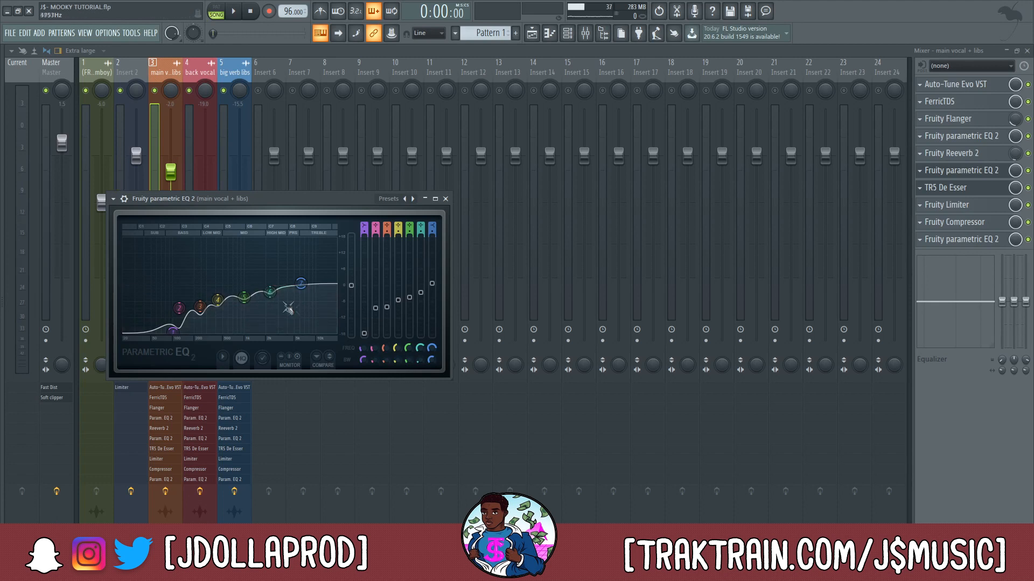
drag(270, 293, 273, 292)
click(446, 199)
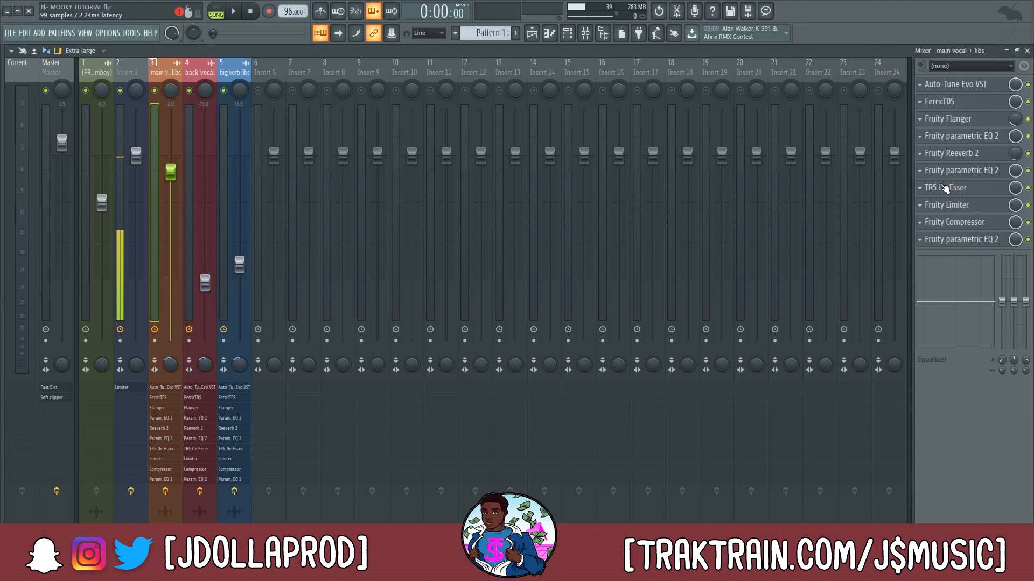
- Inspect the TR5 De Esser's Harsh Hi End preset in an enlarged window, then the Fruity Limiter settings
click(946, 187)
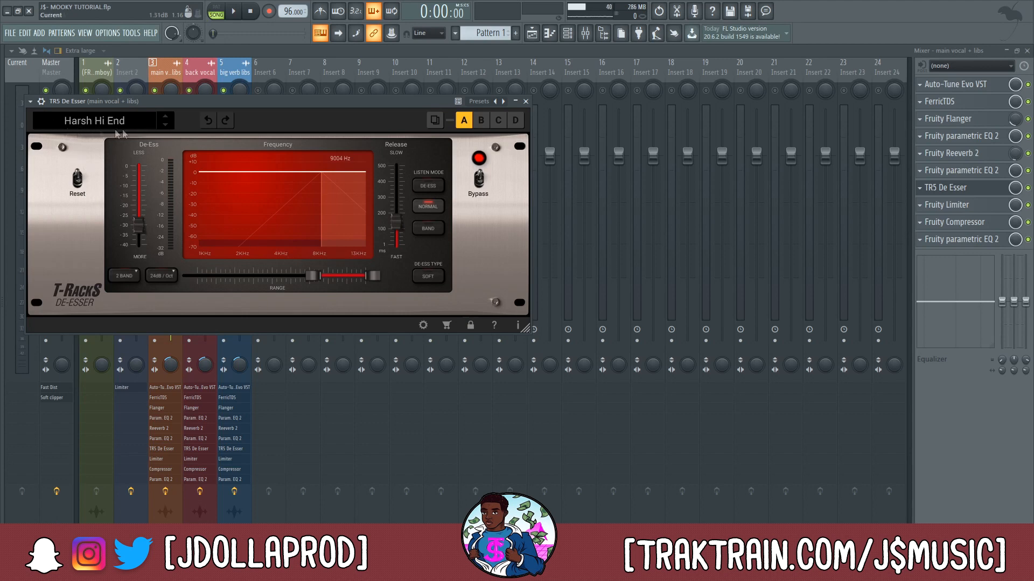
drag(524, 330, 681, 398)
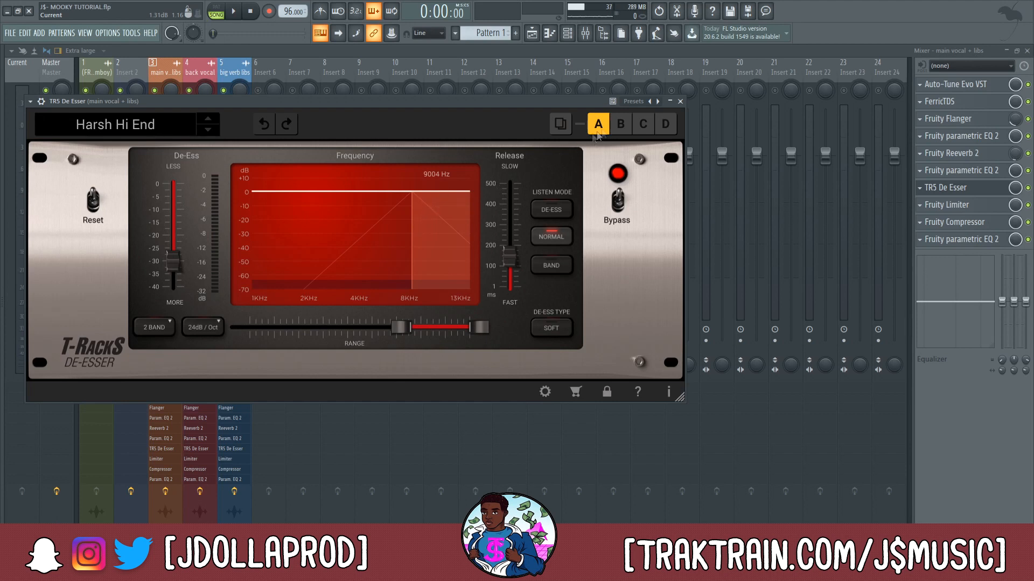
click(680, 101)
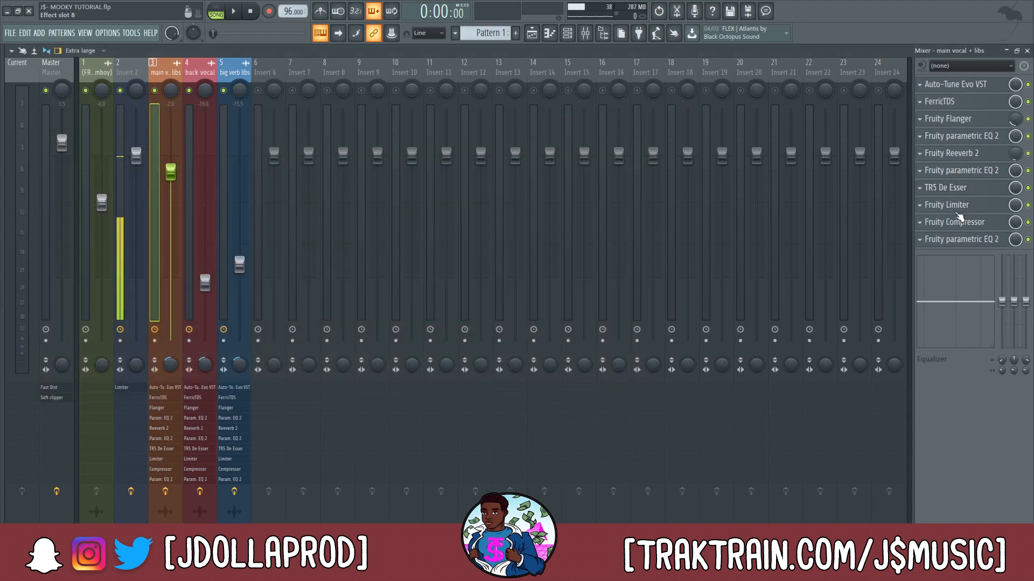
click(950, 206)
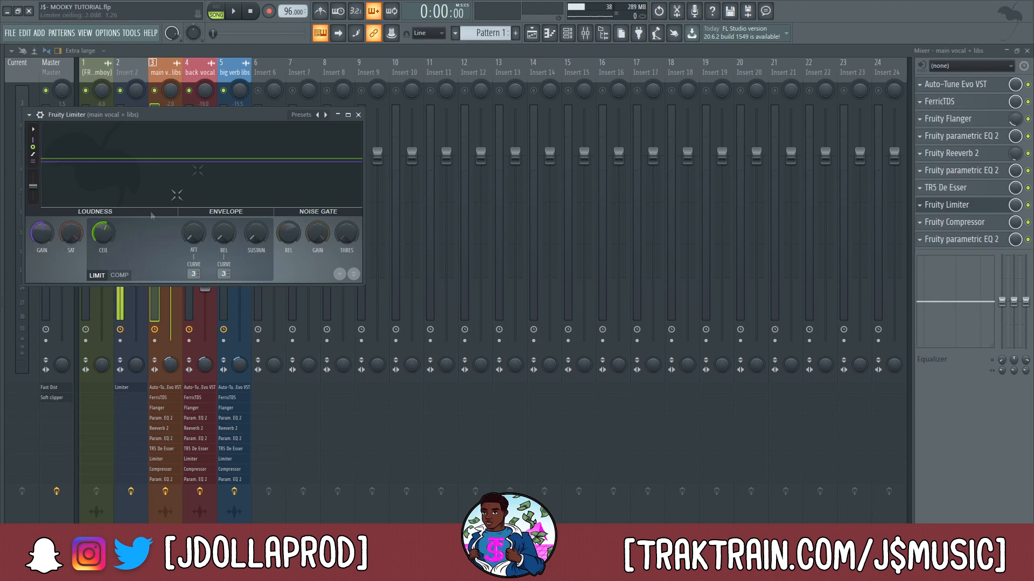
click(358, 115)
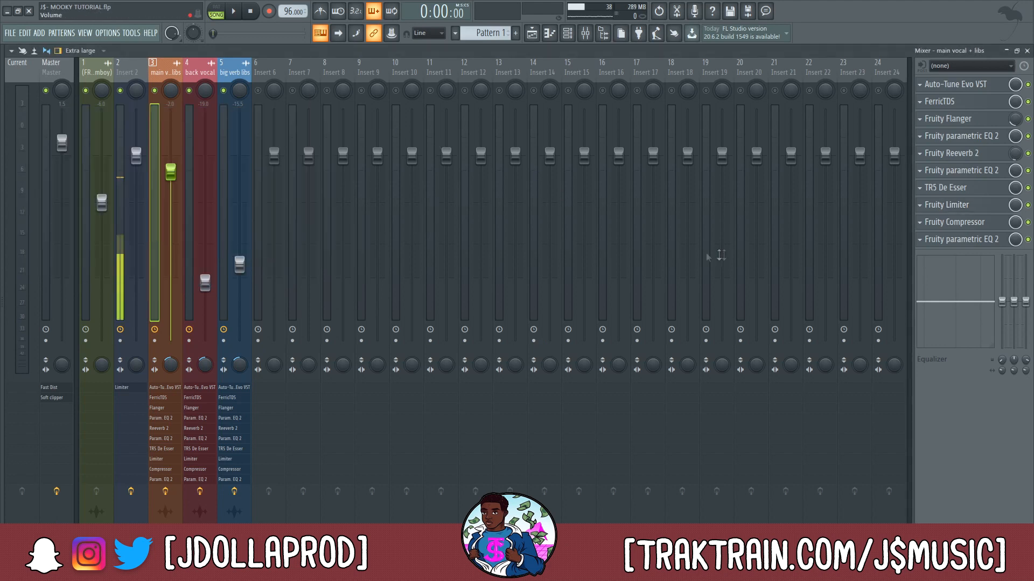
- Review the Fruity Compressor settings and the final Fruity parametric EQ 2 curve on the main vocal track
click(964, 222)
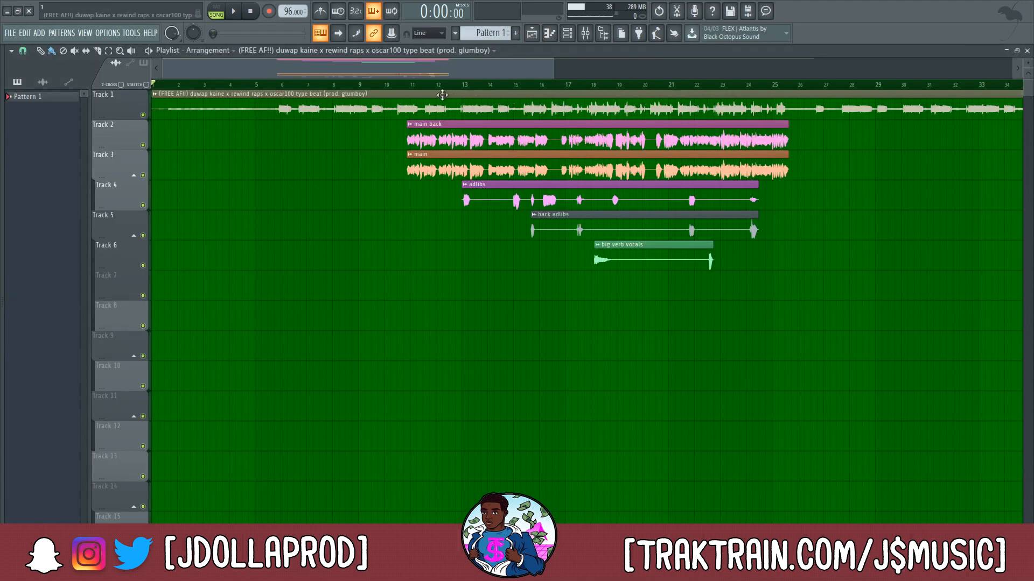
click(586, 33)
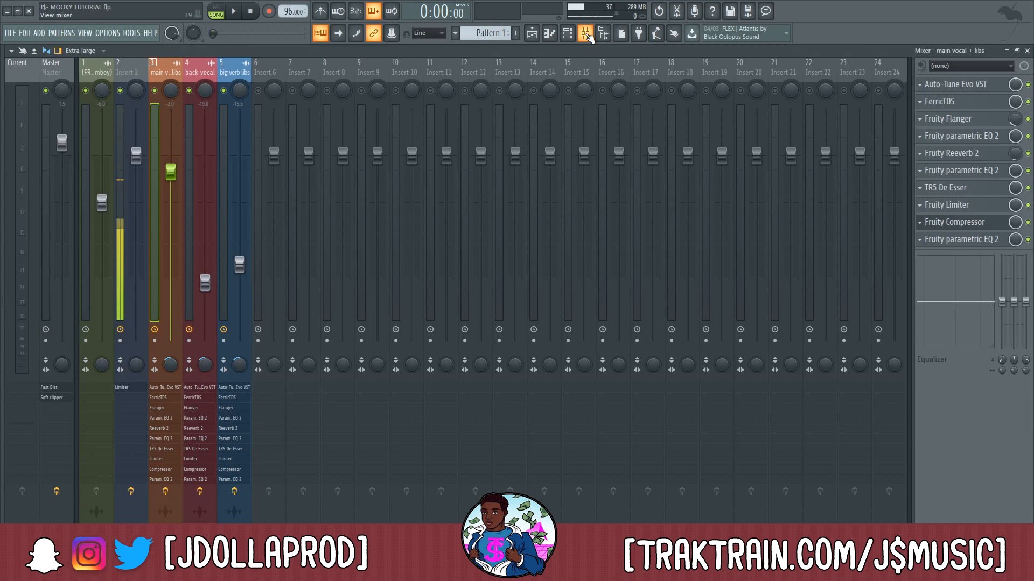
click(949, 223)
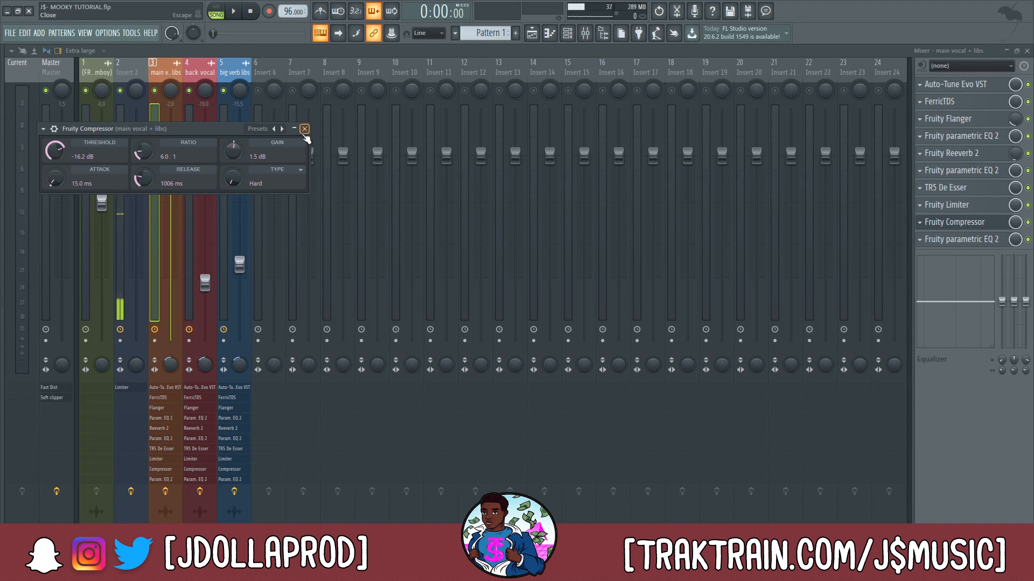
click(304, 129)
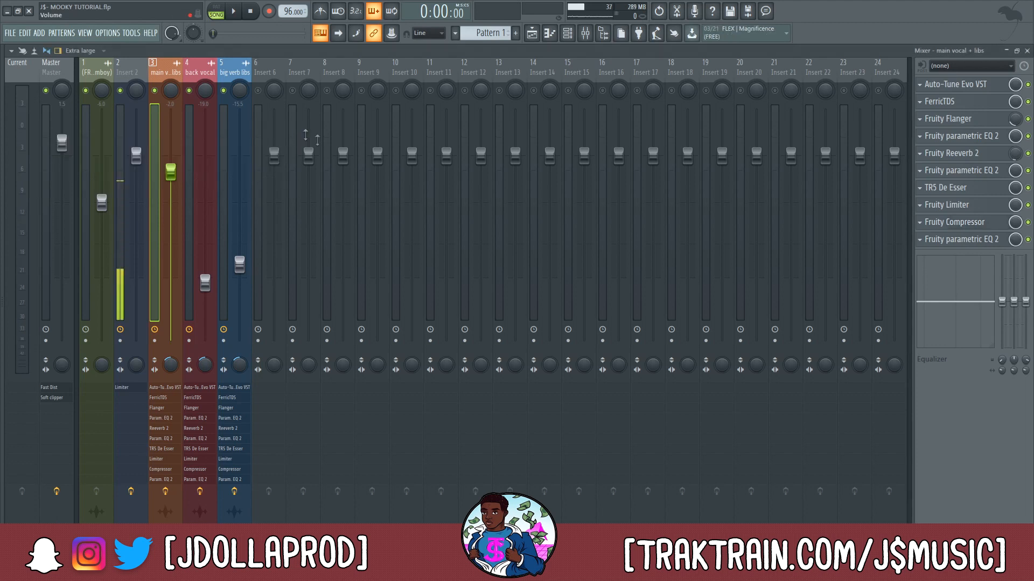
click(949, 240)
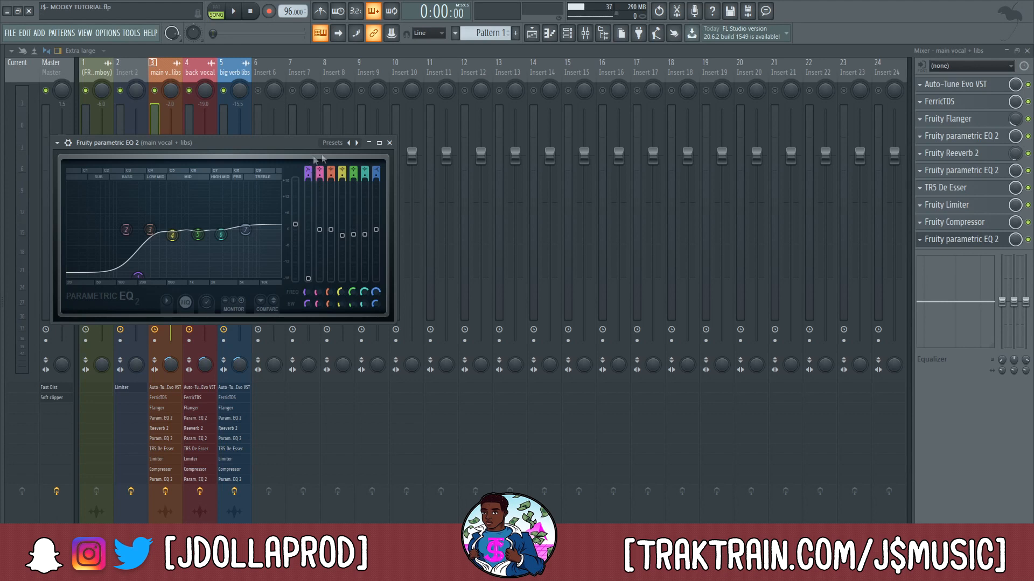
click(389, 143)
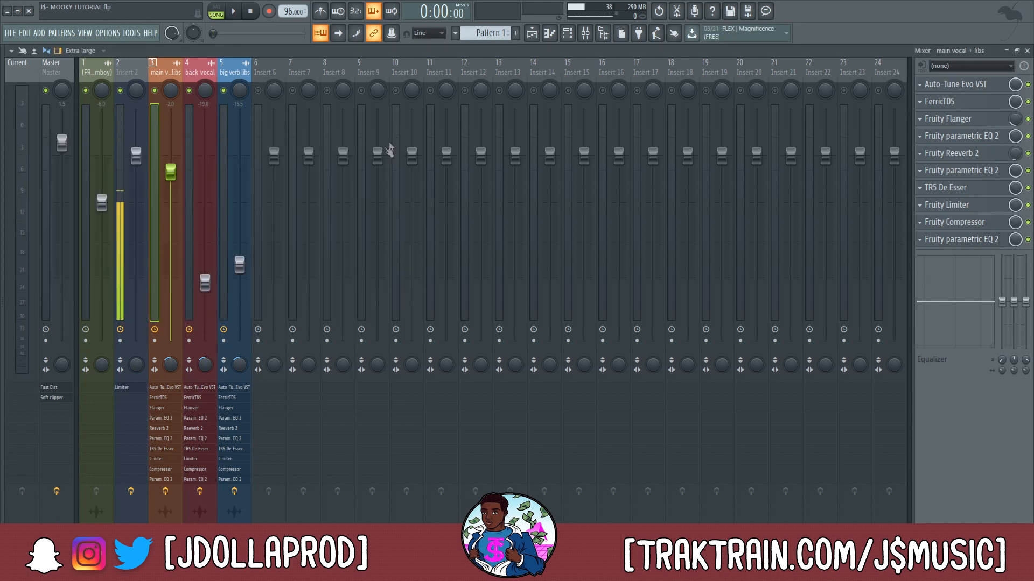
- Select the back vocal mixer track and view the start of the main back and main clips in the playlist up close
click(188, 207)
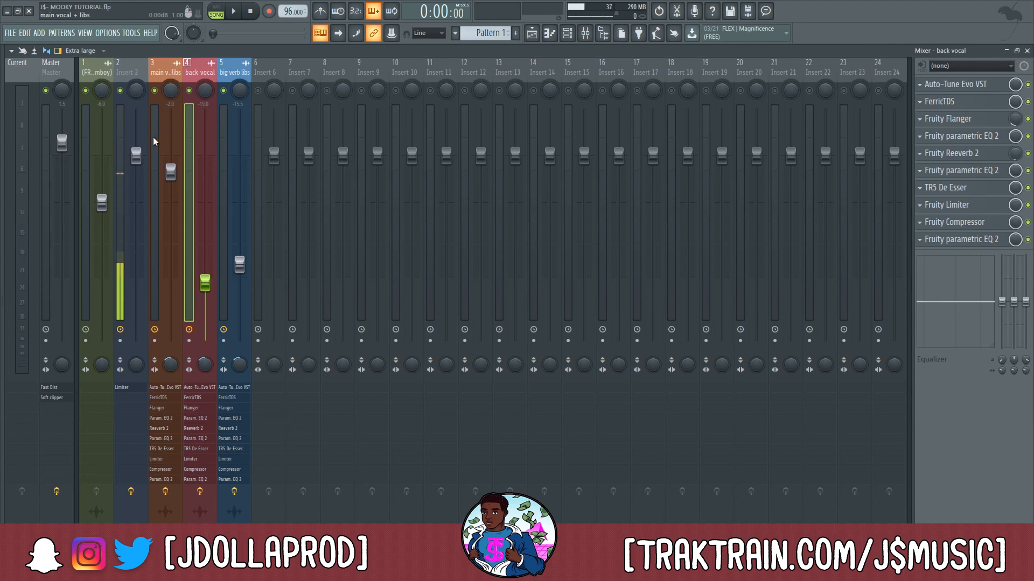
click(532, 33)
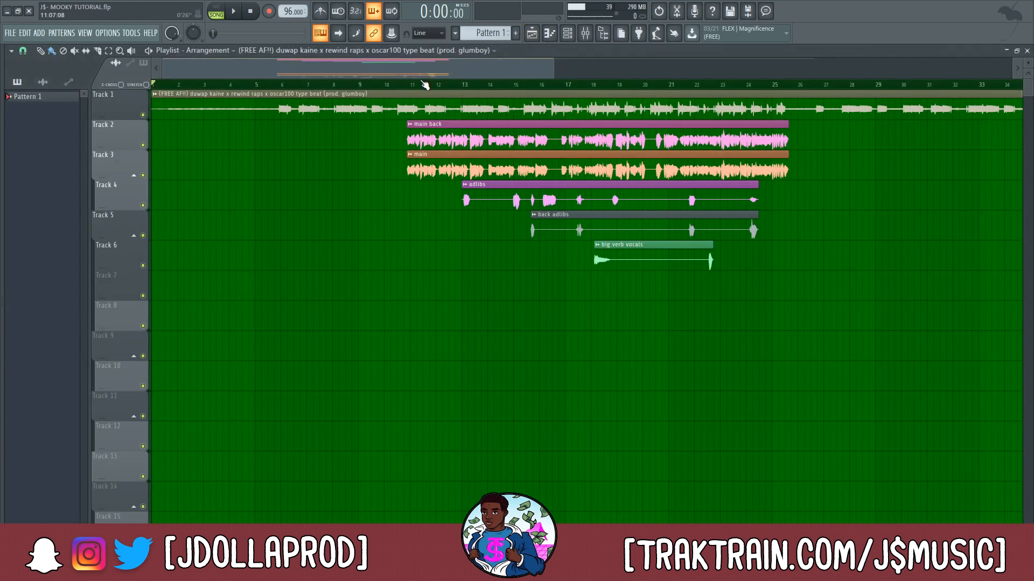
scroll(425, 85, up, 5)
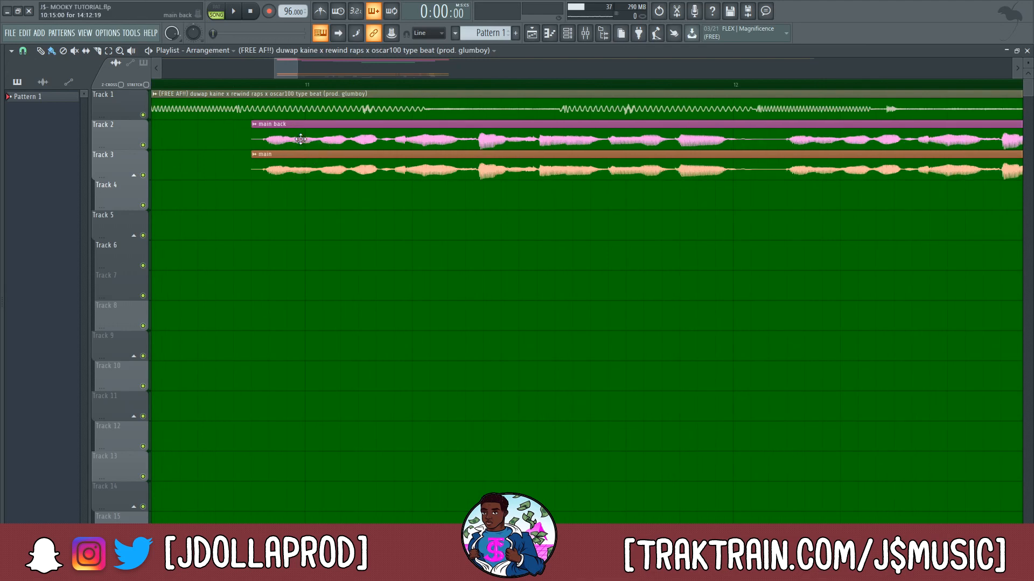
- Select the big verb libs mixer track and locate the big verb vocals clip in the playlist
click(585, 33)
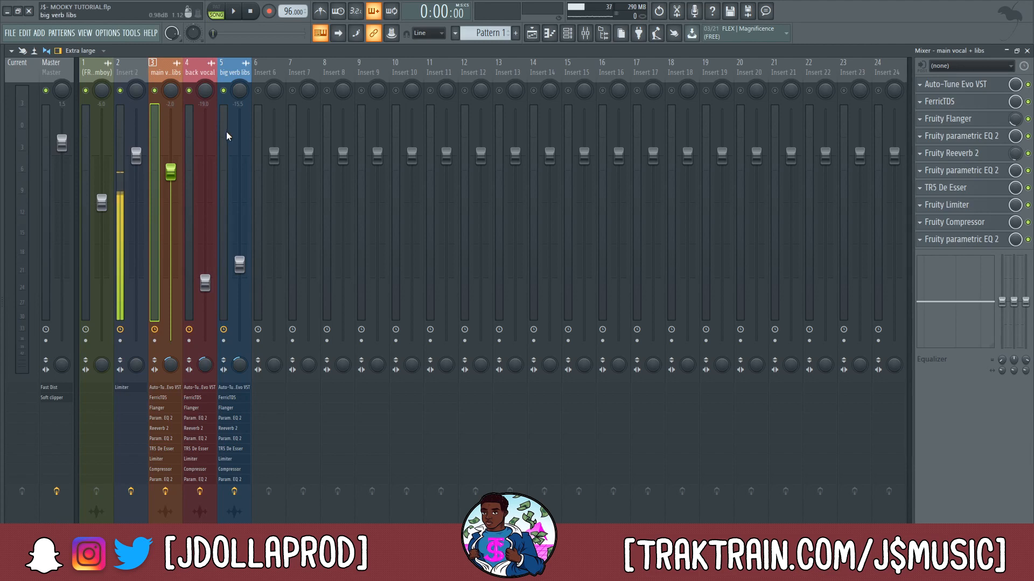
click(226, 136)
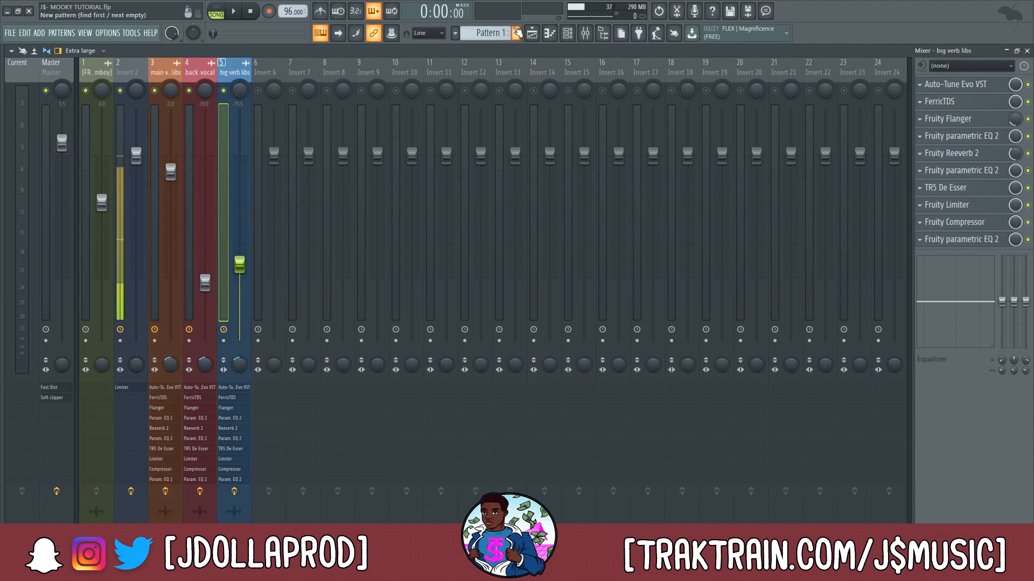
click(532, 33)
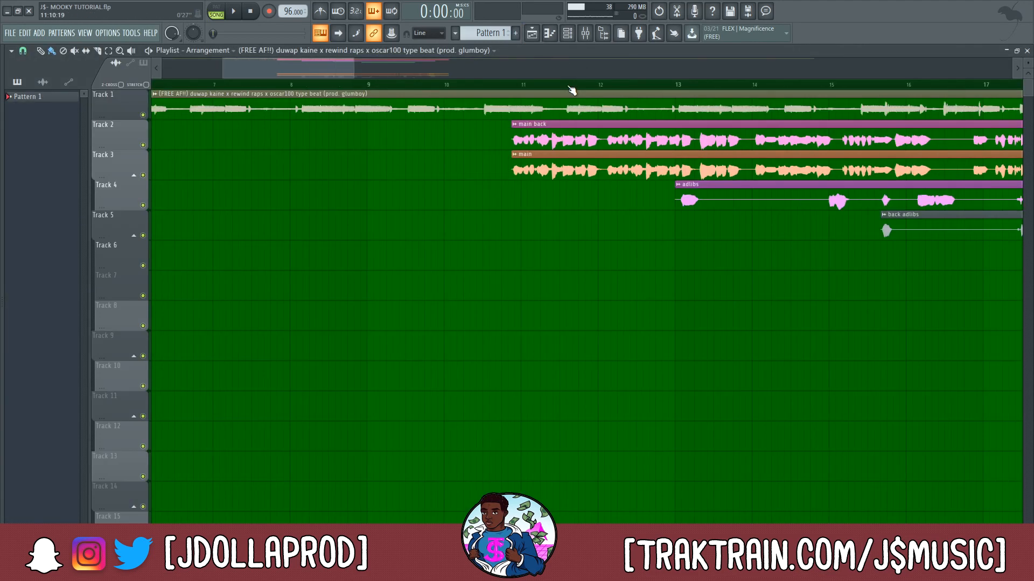
scroll(570, 90, down, 2)
scroll(743, 93, up, 3)
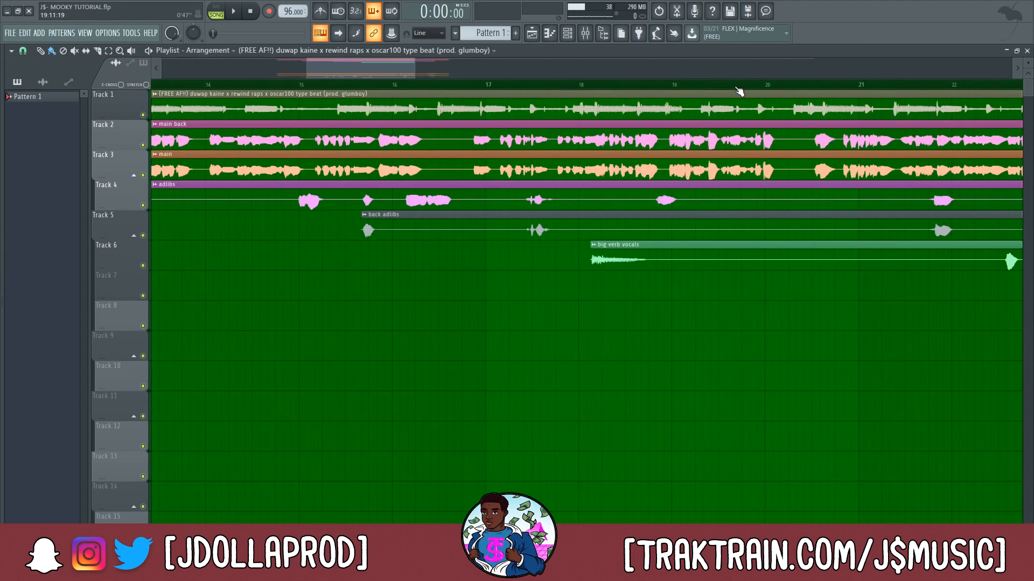
scroll(578, 90, down, 2)
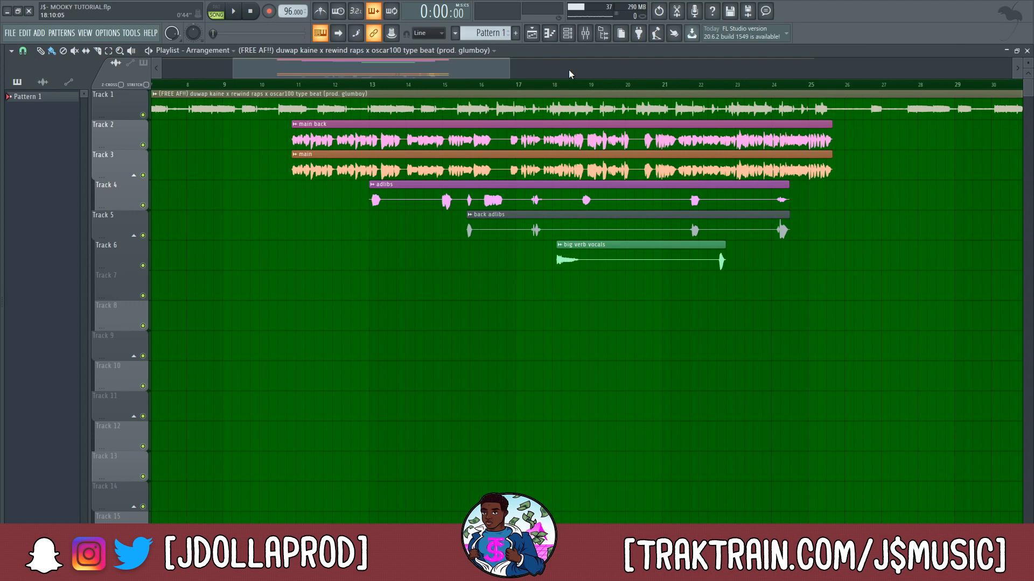
- Inspect the Fruity Reeverb 2 settings on the big verb libs track, then select the back vocal and main vocal mixer tracks
click(585, 33)
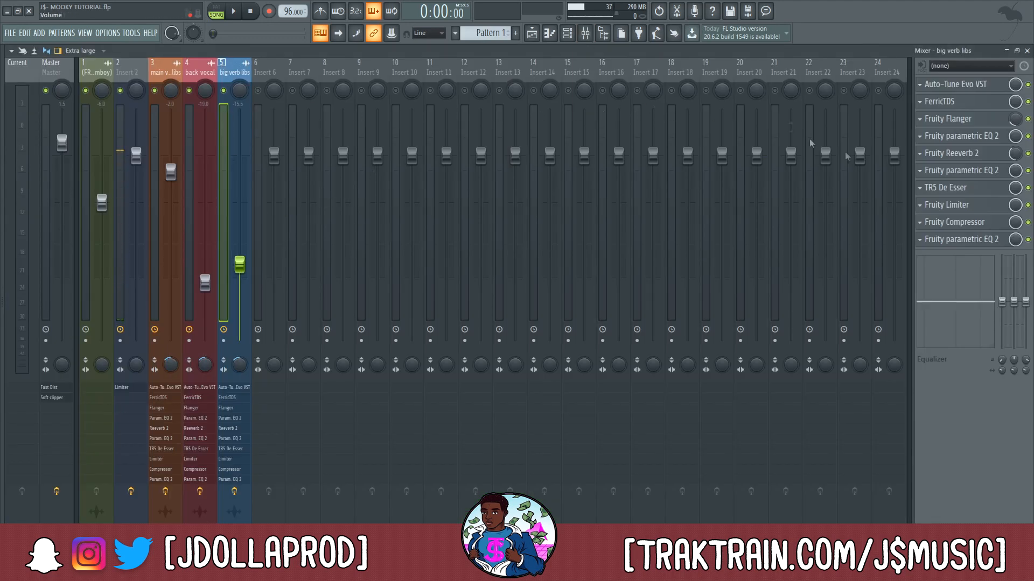
click(969, 158)
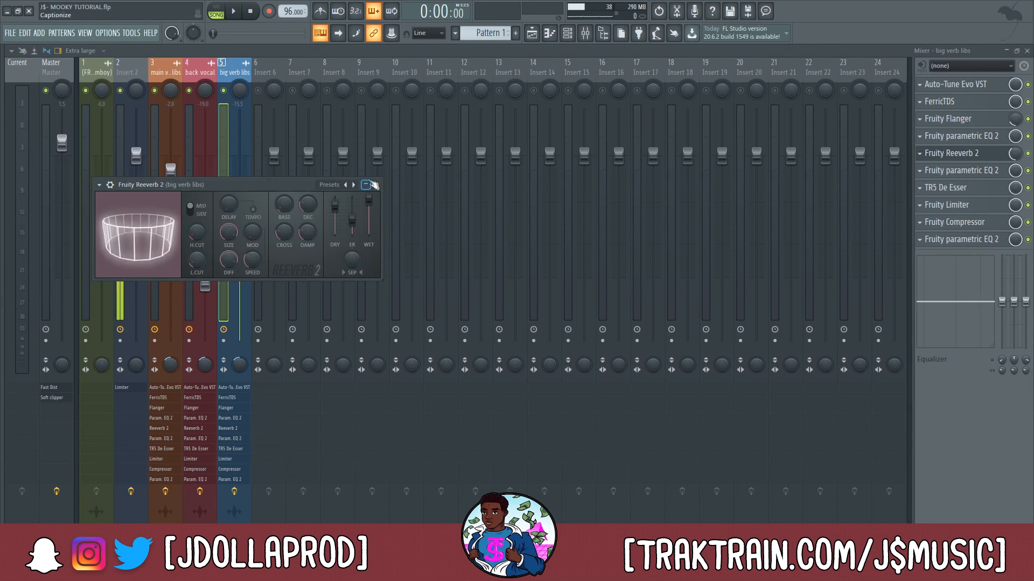
click(376, 184)
click(202, 158)
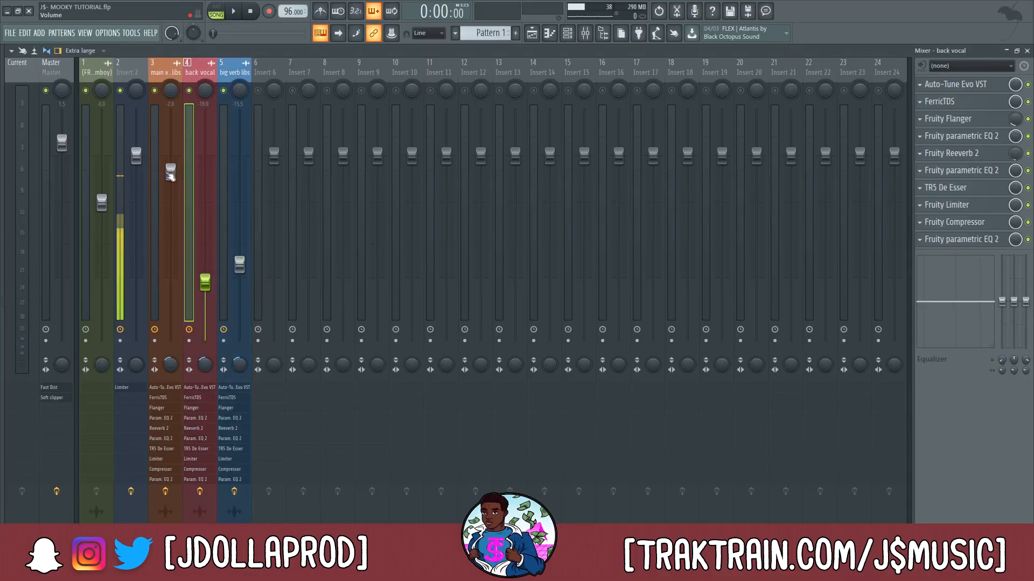
click(171, 173)
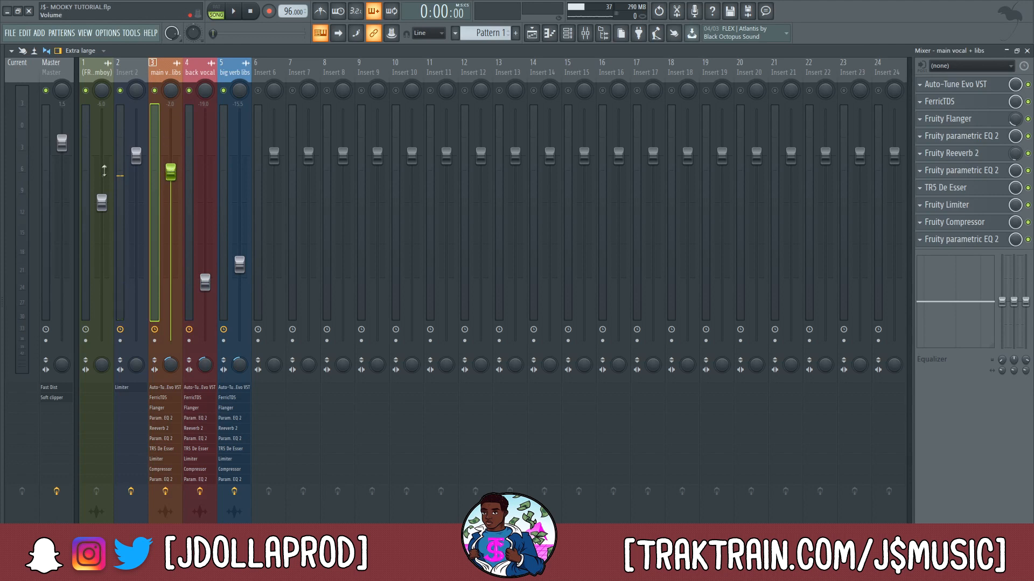
- Review the Fruity Fast Dist and Fruity soft clipper settings on the Master track
click(48, 183)
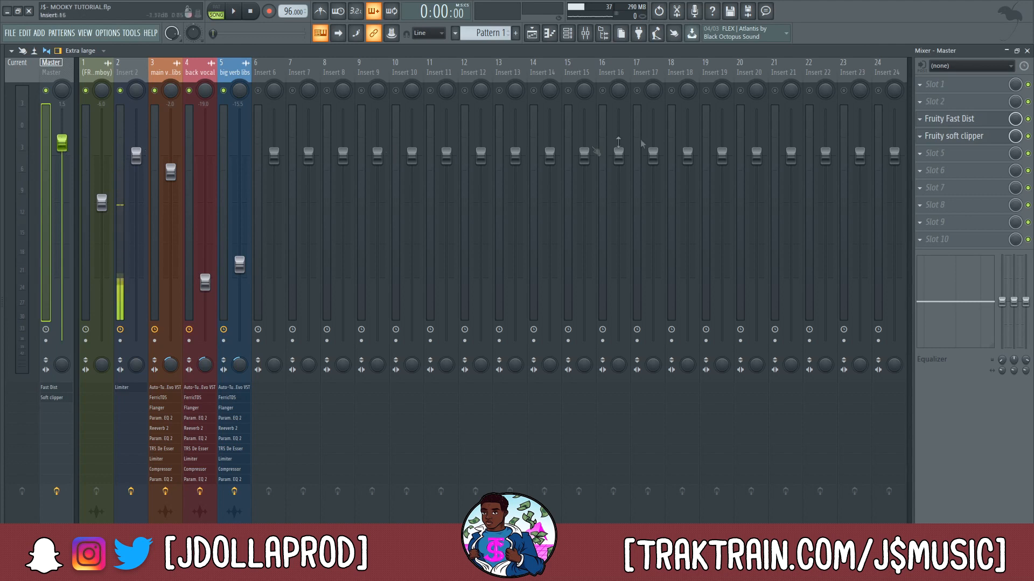
click(957, 123)
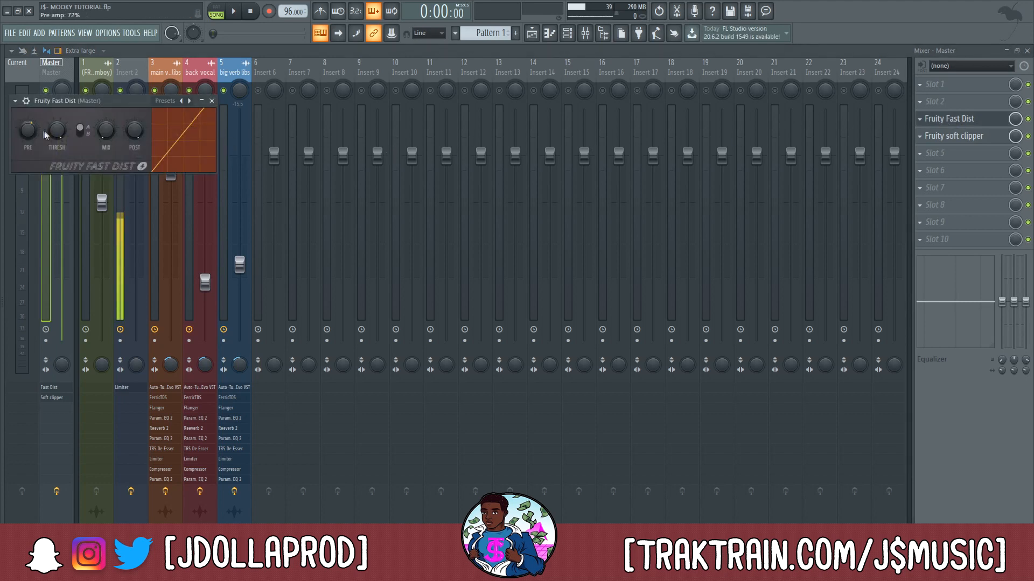
click(211, 101)
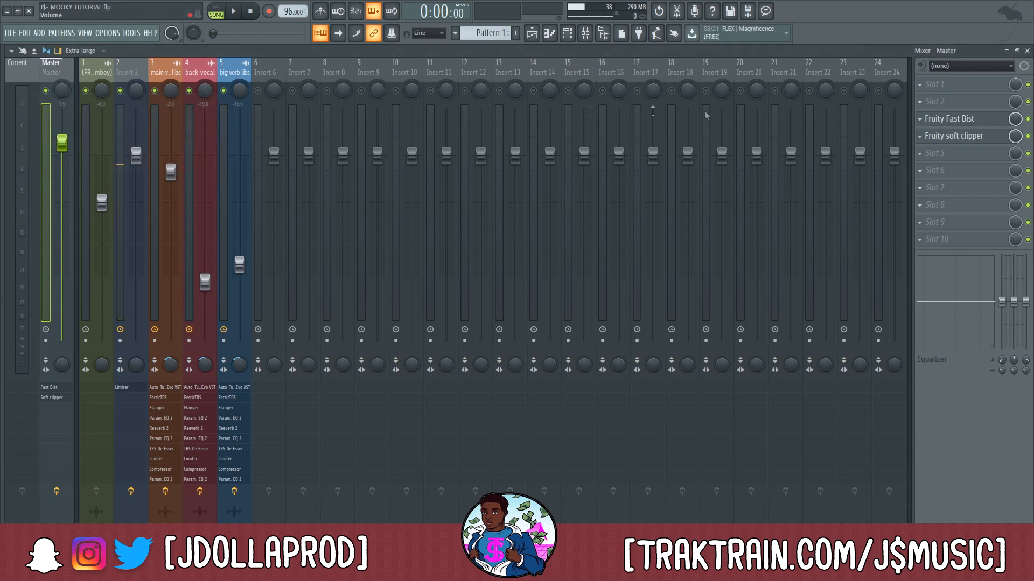
click(962, 138)
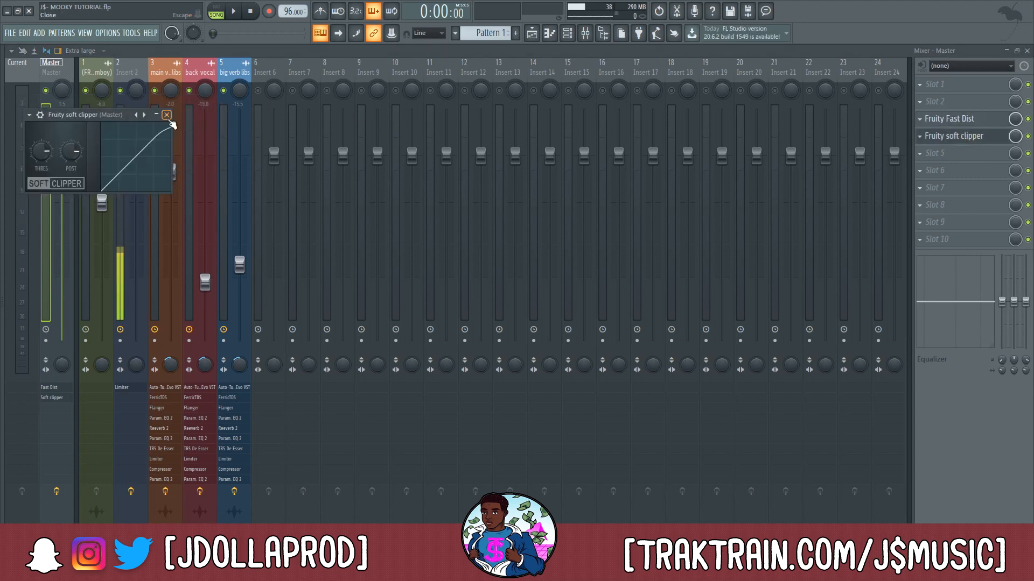
click(167, 115)
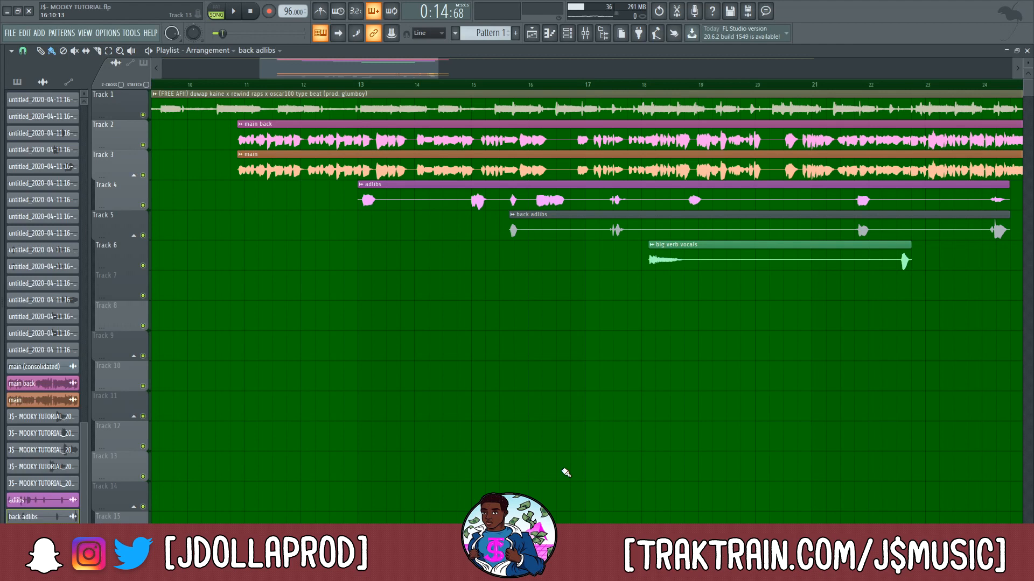
- Show the pattern list beside the playlist and place the playhead at the start of the back adlibs clip
click(17, 83)
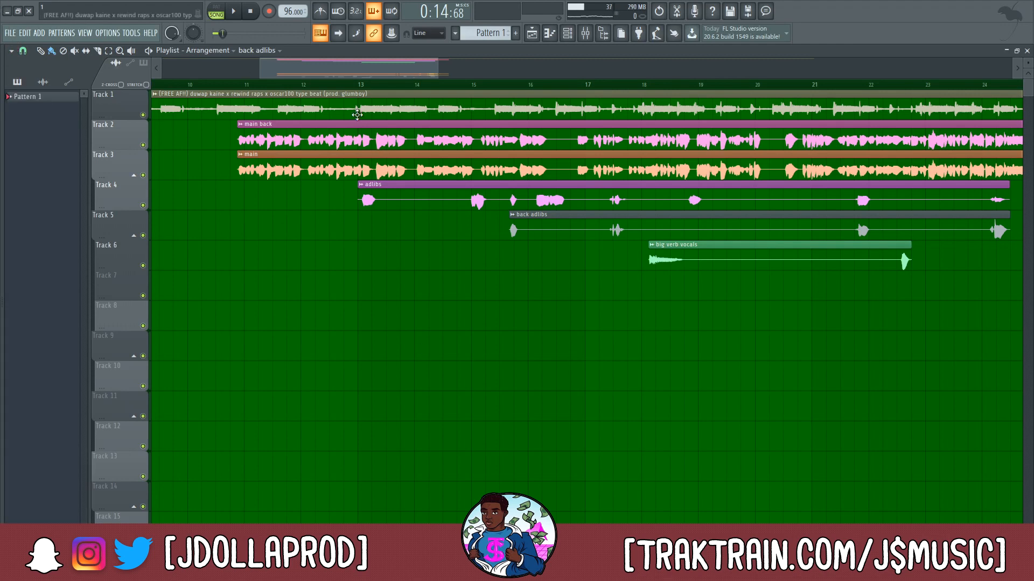
scroll(530, 95, up, 5)
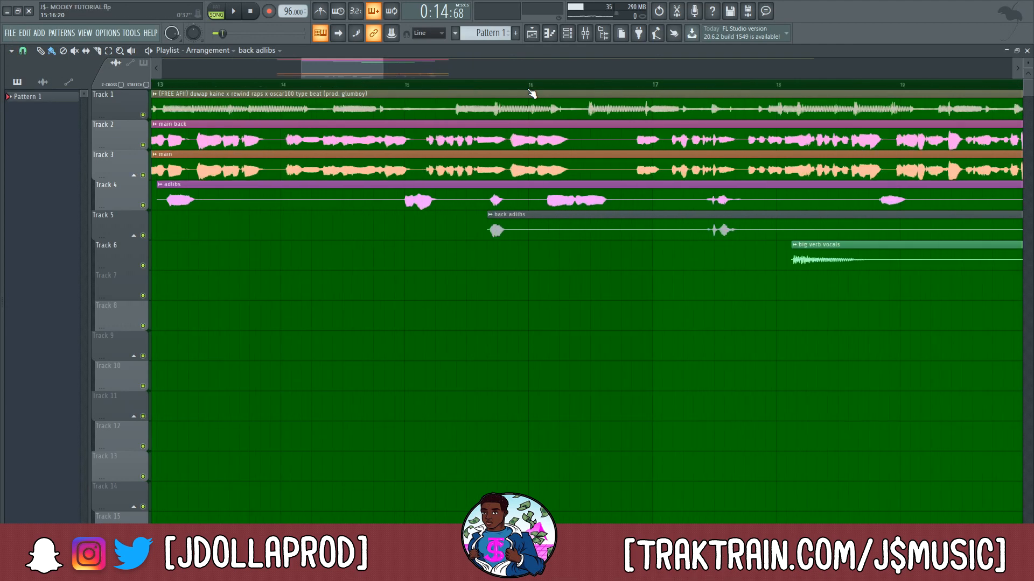
scroll(479, 93, down, 4)
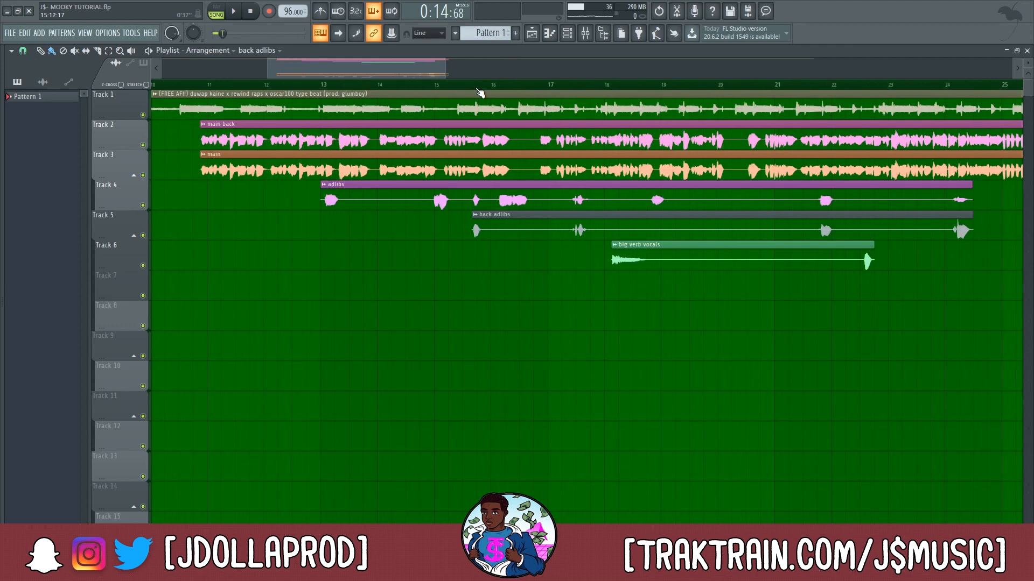
scroll(476, 92, up, 3)
click(448, 86)
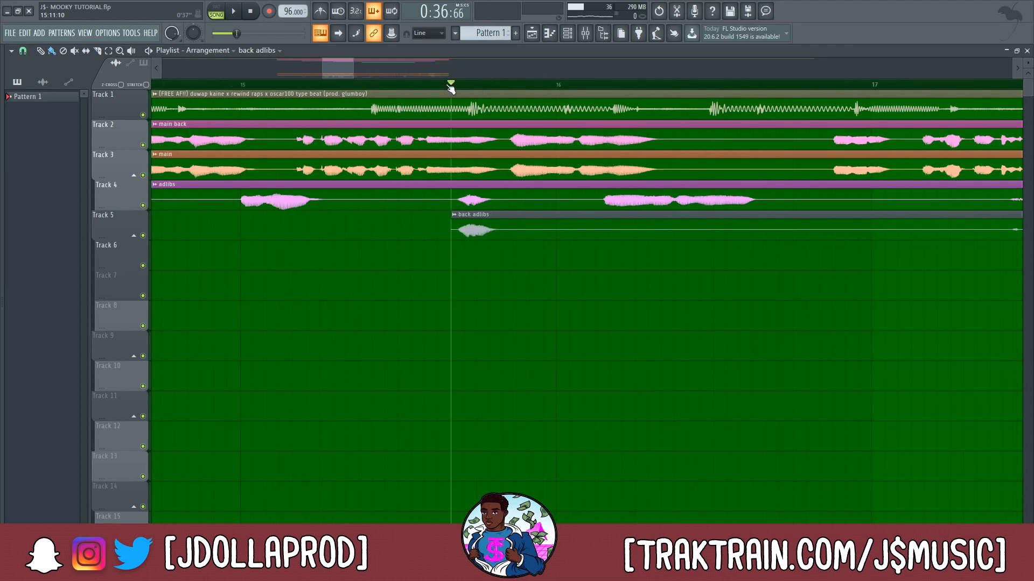
- Solo the adlibs track and unmute the back adlibs track so only Tracks 4 and 5 are active
scroll(450, 86, up, 3)
right_click(143, 206)
click(143, 235)
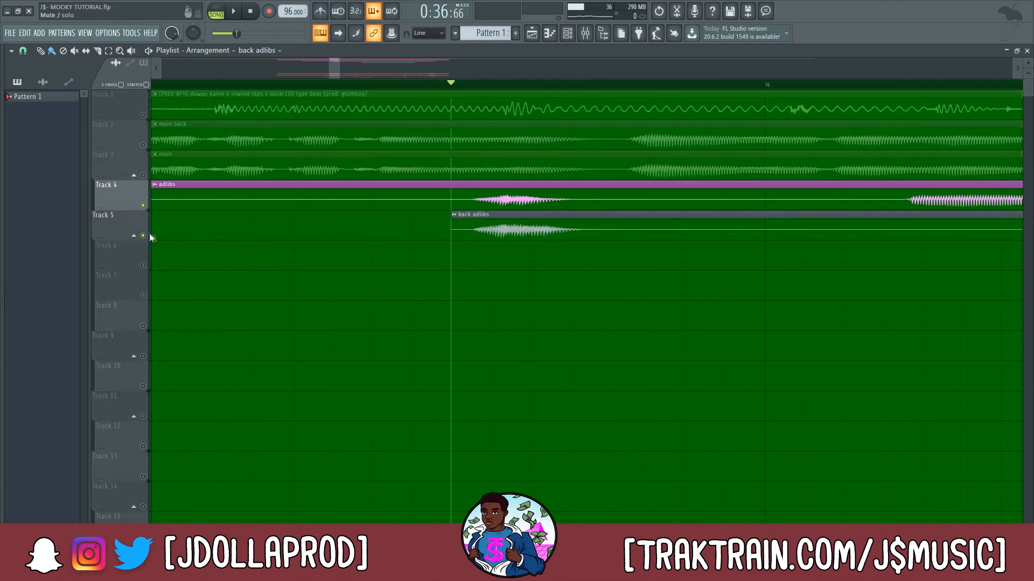
scroll(522, 98, up, 1)
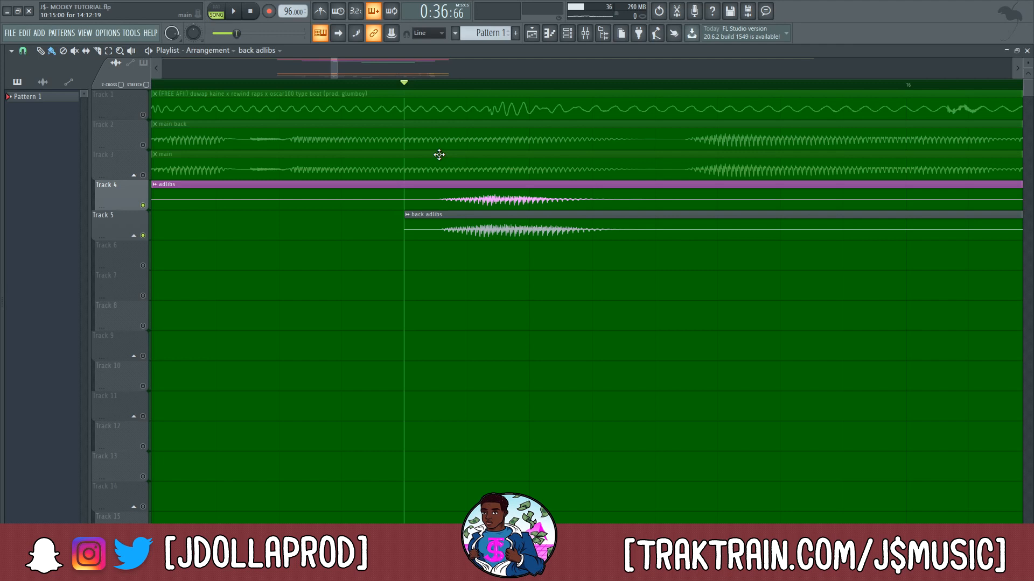
- Inspect the channel settings of the adlibs clip, then those of the back adlibs clip
double_click(490, 190)
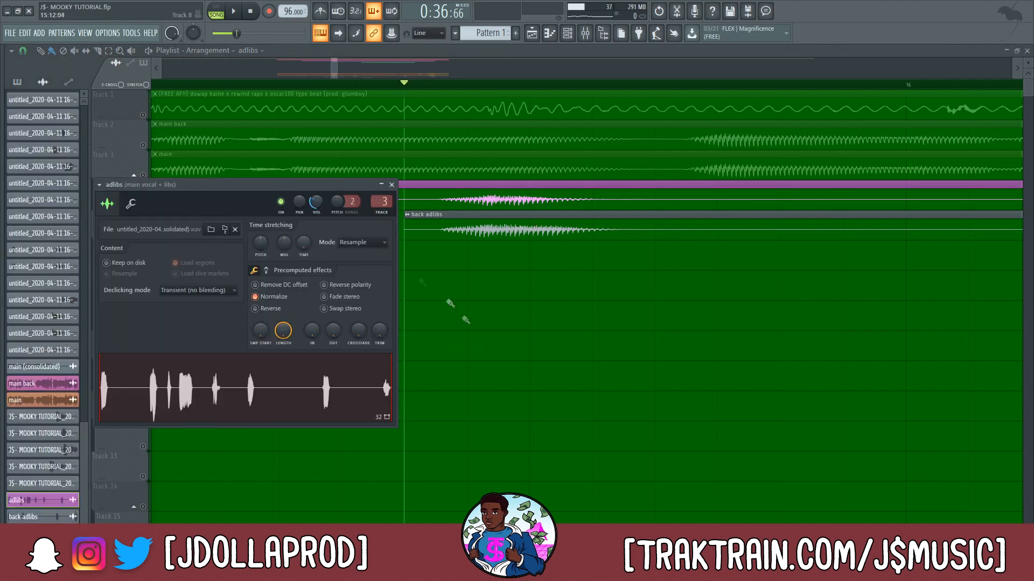
click(392, 184)
double_click(504, 231)
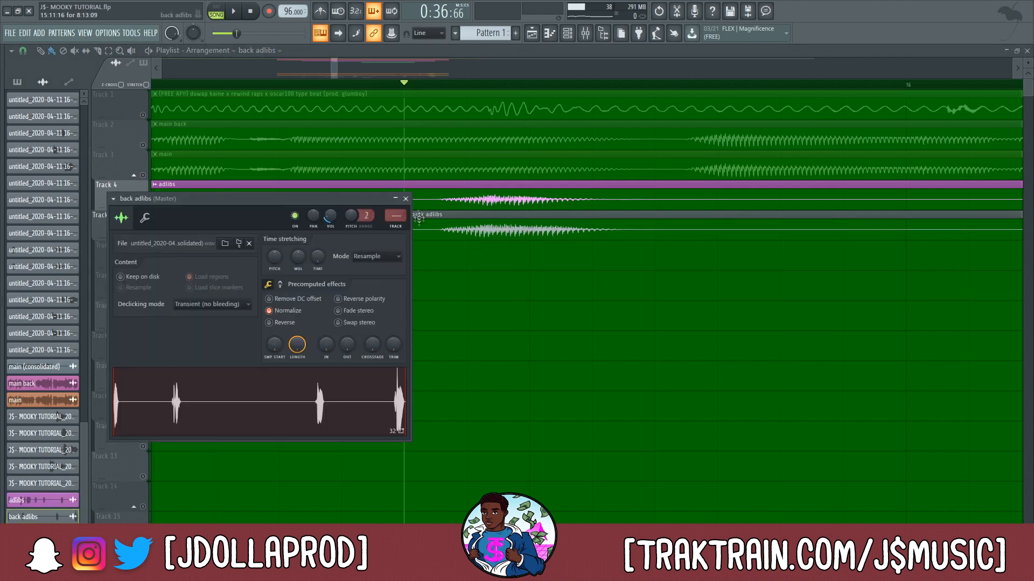
click(406, 198)
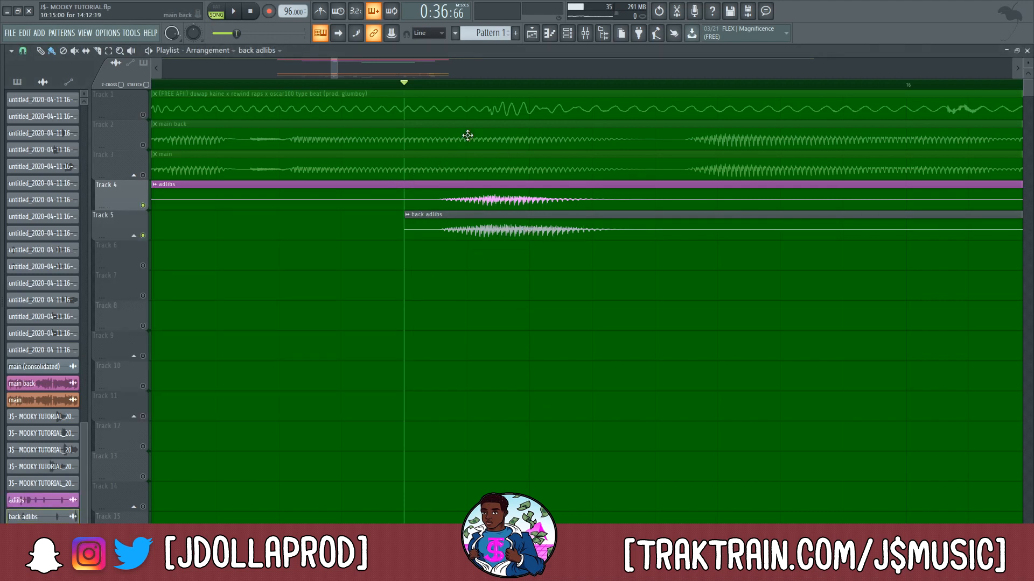
- Look over the adlibs and back adlibs clips in the playlist, then solo the big verb vocals track
scroll(456, 88, down, 3)
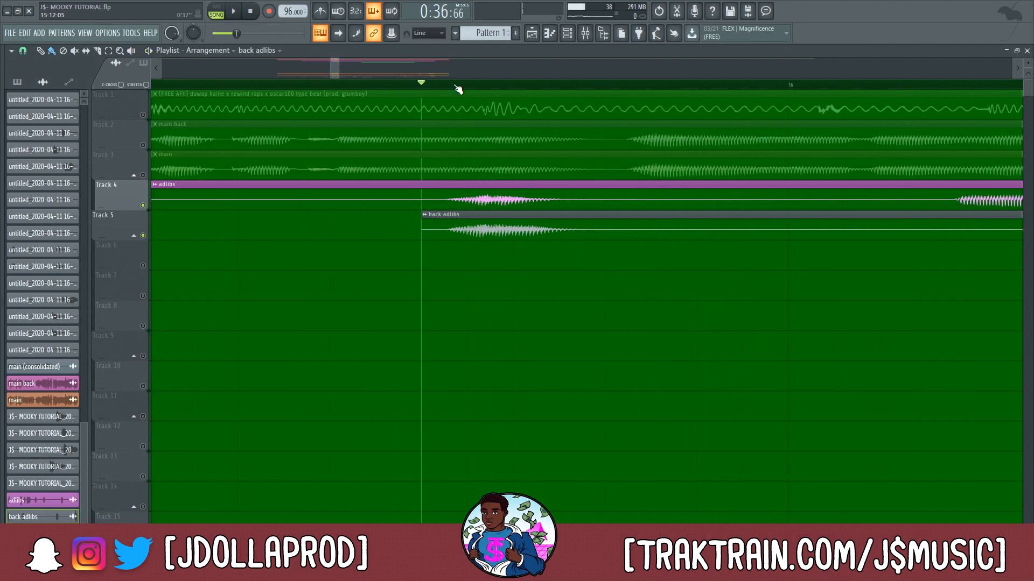
scroll(456, 88, up, 4)
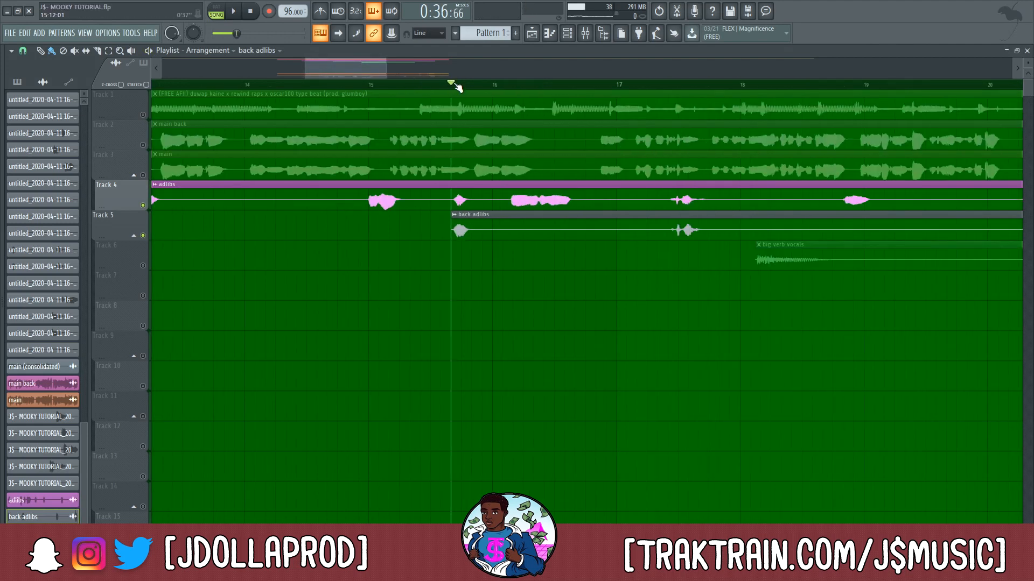
scroll(456, 88, down, 2)
scroll(457, 88, up, 4)
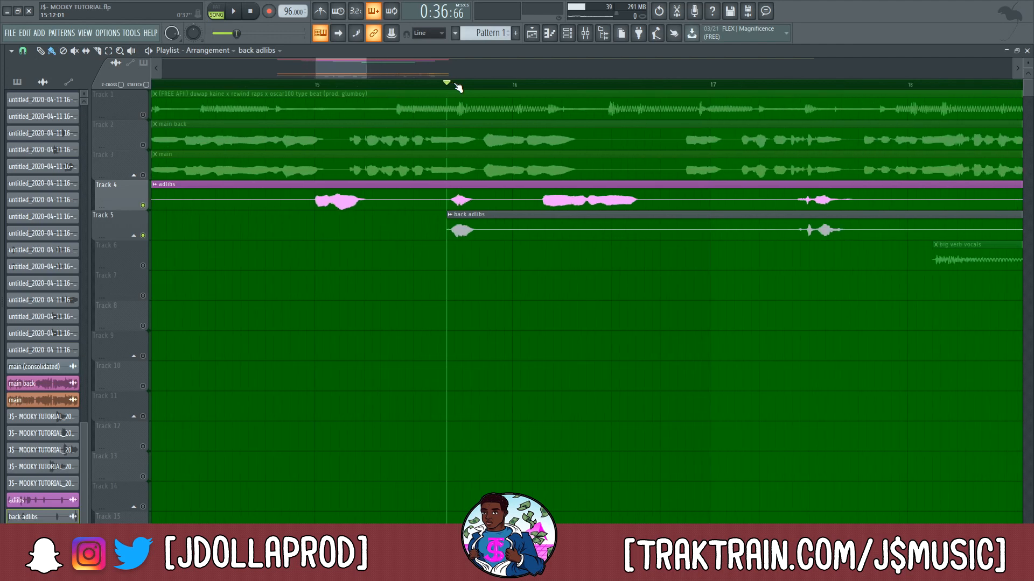
scroll(457, 88, down, 4)
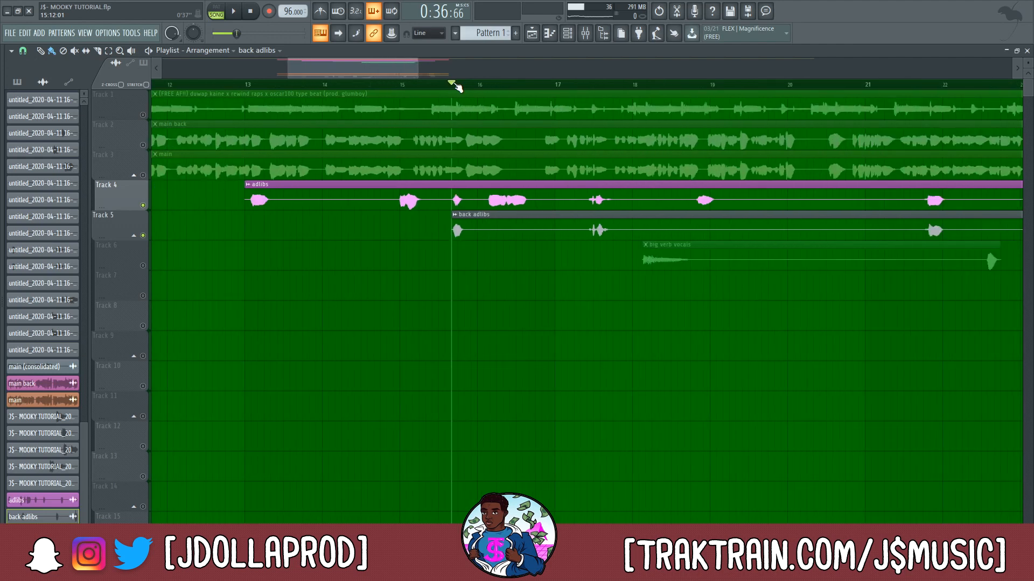
scroll(457, 88, down, 1)
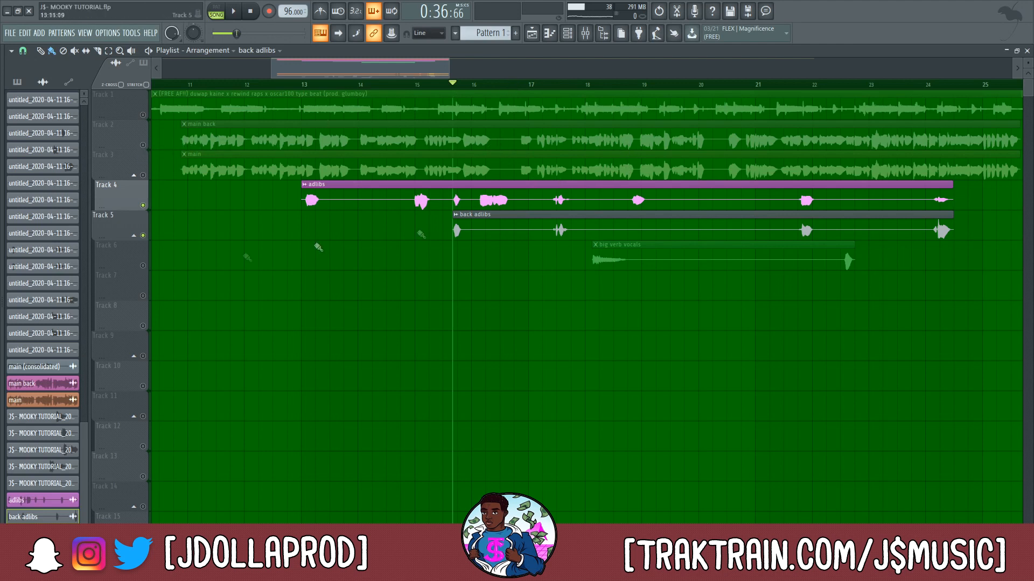
right_click(139, 264)
click(125, 267)
right_click(142, 266)
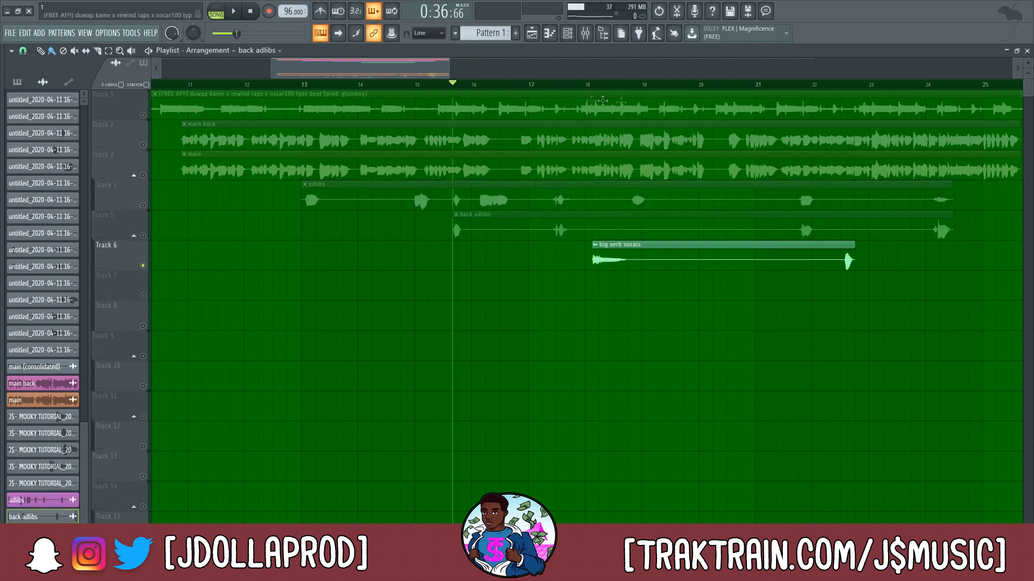
- Play the soloed big verb vocals from just before the clip's start at bar 18, then stop playback
click(587, 86)
scroll(652, 90, up, 3)
key(space)
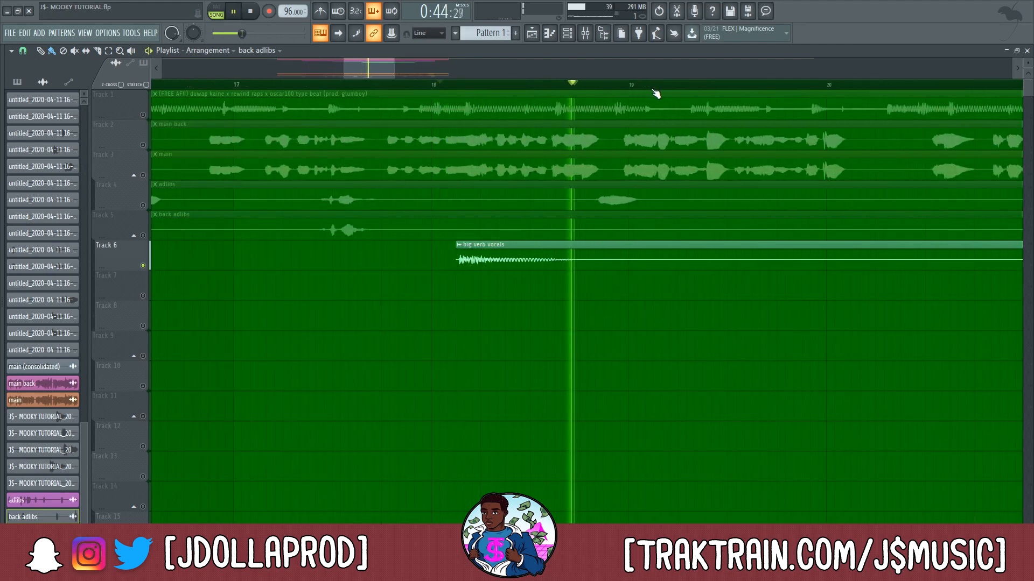
key(space)
scroll(656, 94, down, 3)
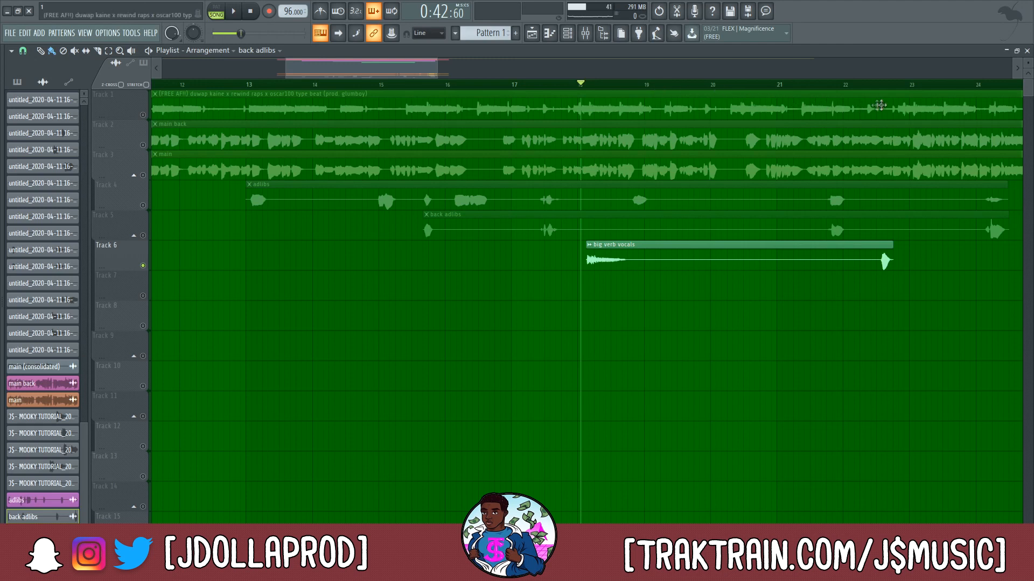
- Play the closing phrase of the big verb vocals clip from bar 22, then stop playback
click(868, 87)
scroll(869, 86, down, 3)
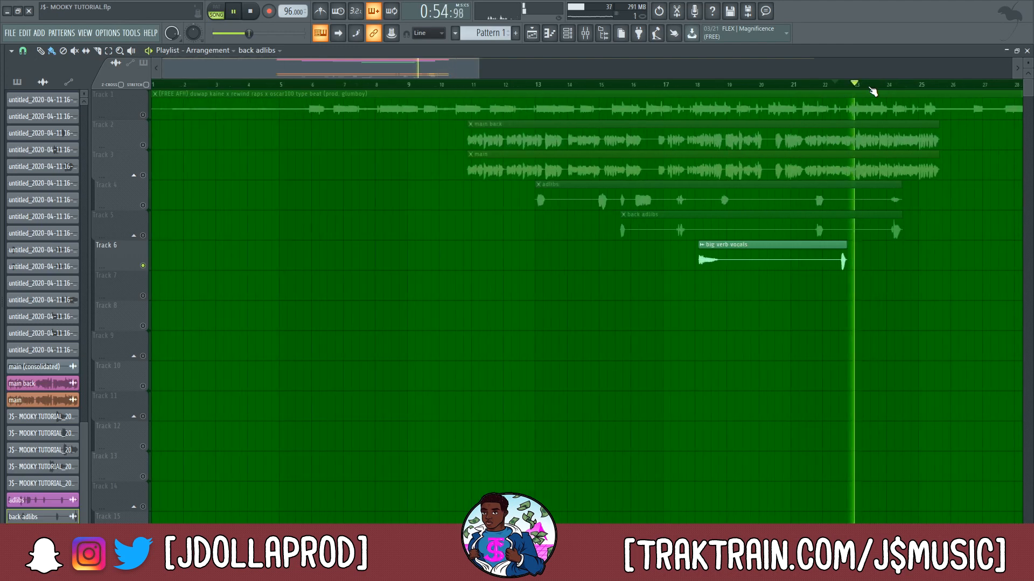
key(space)
scroll(872, 89, down, 2)
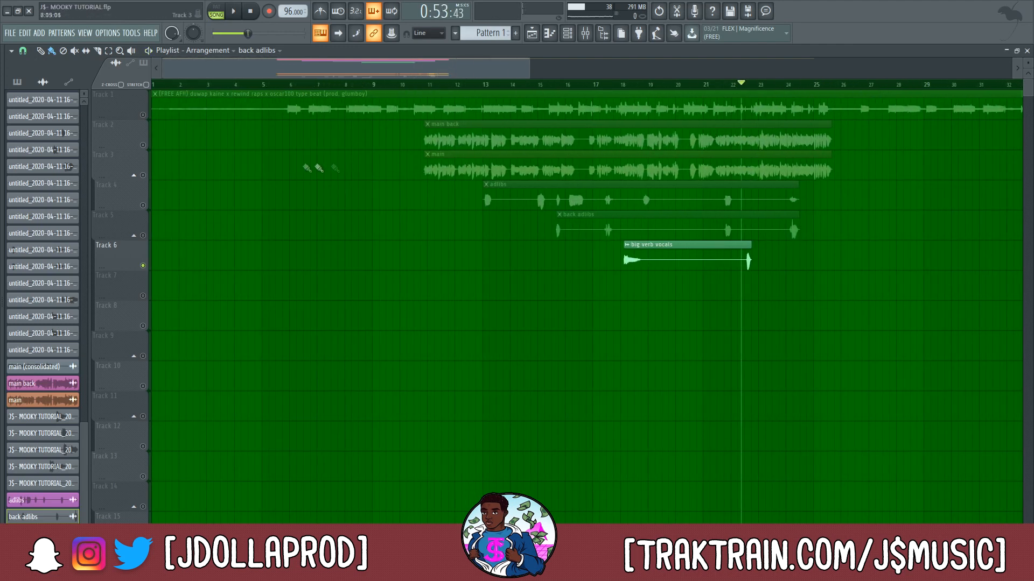
- Unsolo the playlist so all tracks are active again and show the whole vocal arrangement
right_click(143, 176)
right_click(144, 176)
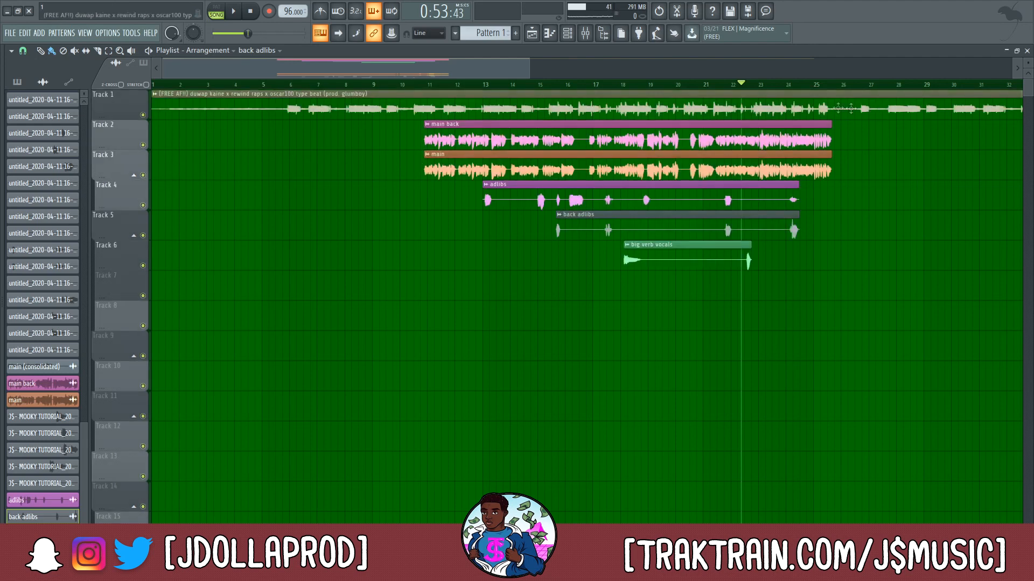
scroll(761, 90, down, 2)
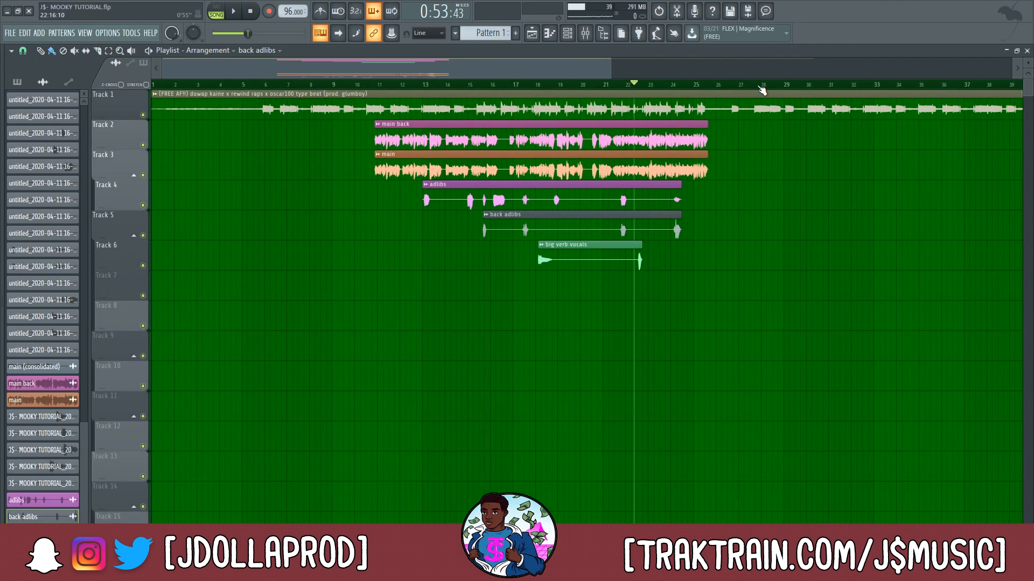
- Select Insert 2, the recording input track, in the mixer and open its Fruity Limiter
click(585, 32)
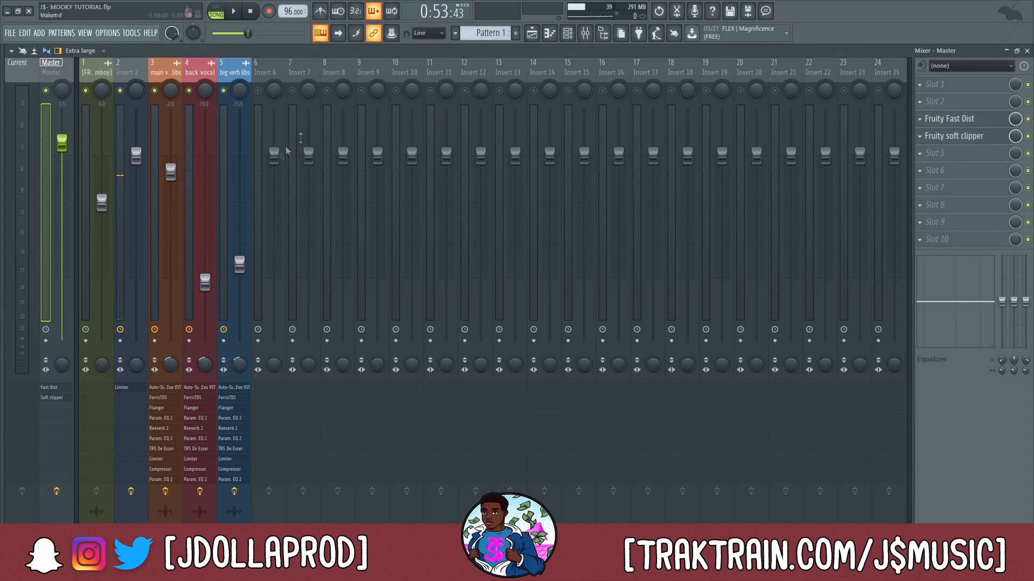
click(119, 187)
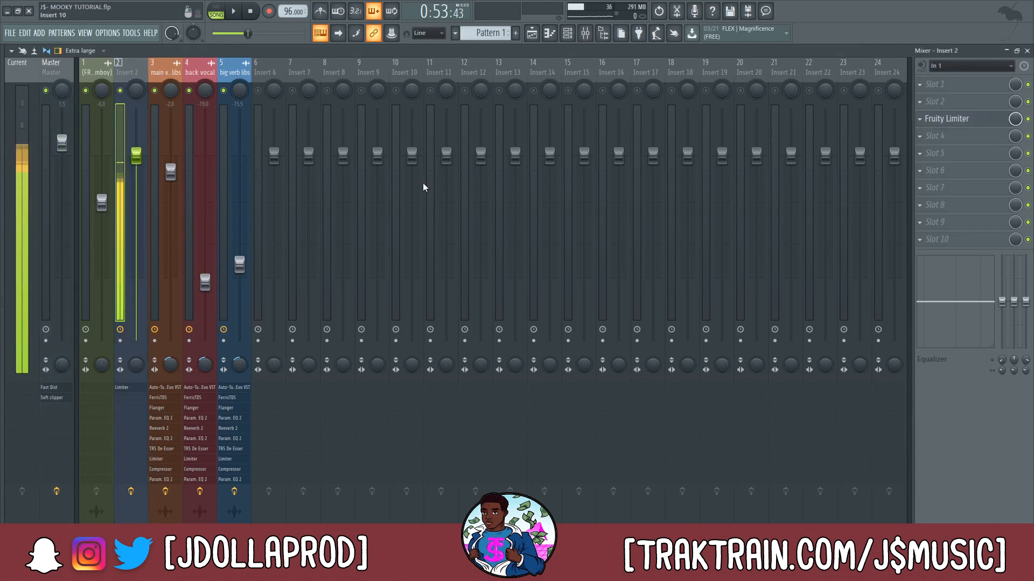
click(945, 118)
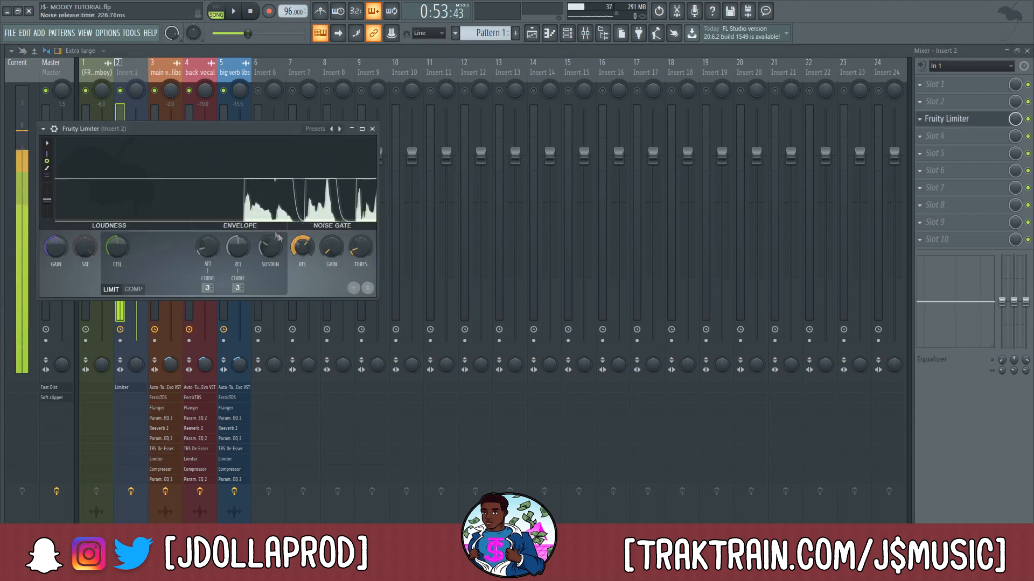
- Show the Noise gate preset in the Fruity Limiter's preset list, then close the plugin and return to the playlist
click(44, 129)
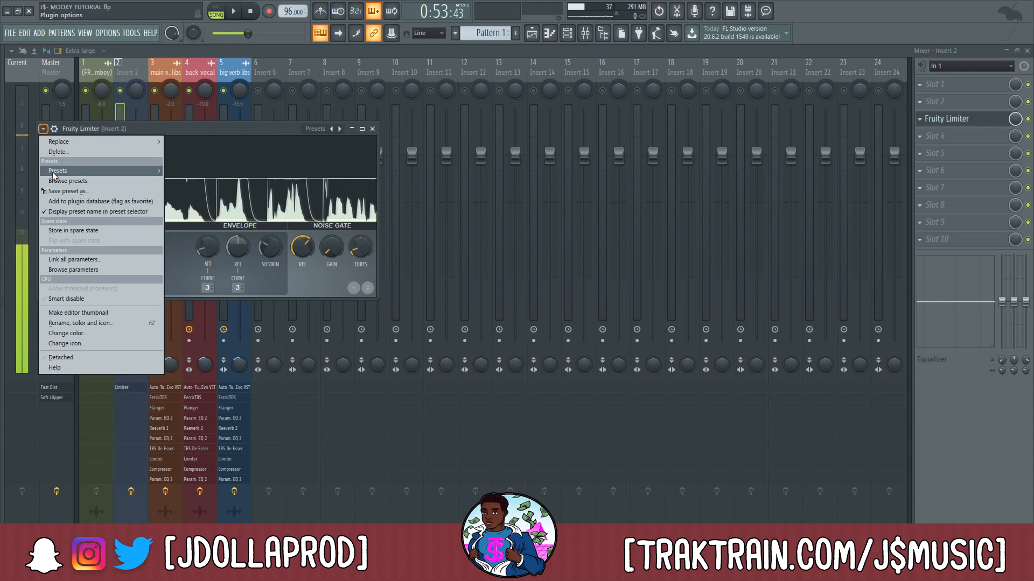
mouse_move(97, 170)
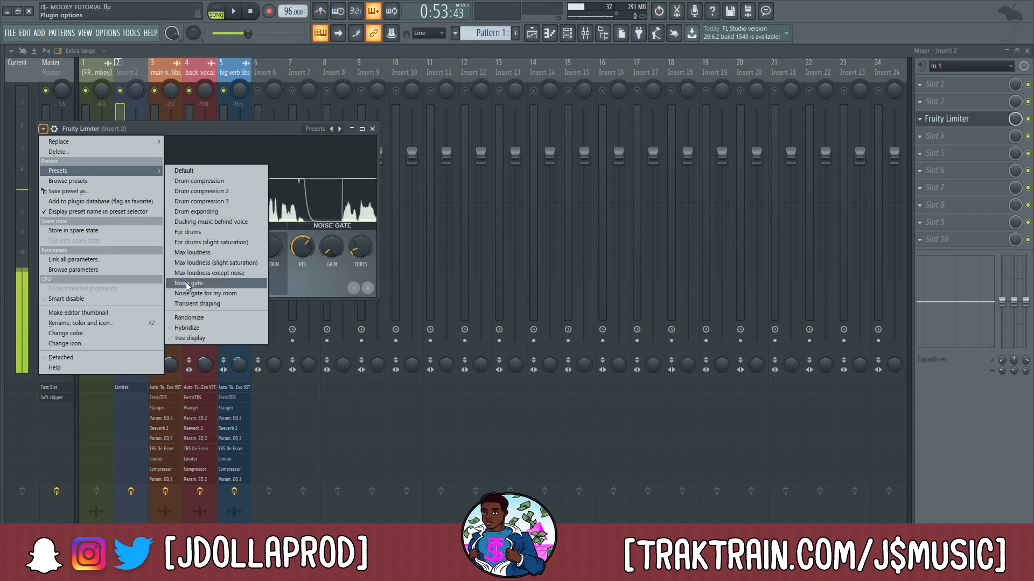
click(372, 129)
click(536, 33)
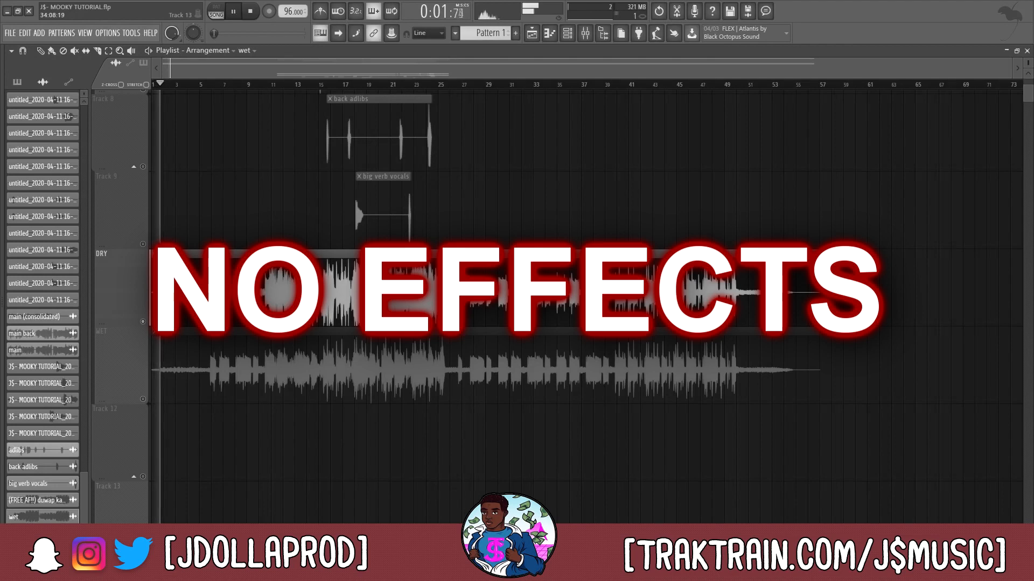
- Skip playback of the DRY track ahead to just before bar 11 to hear the vocals without effects
mouse_move(541, 571)
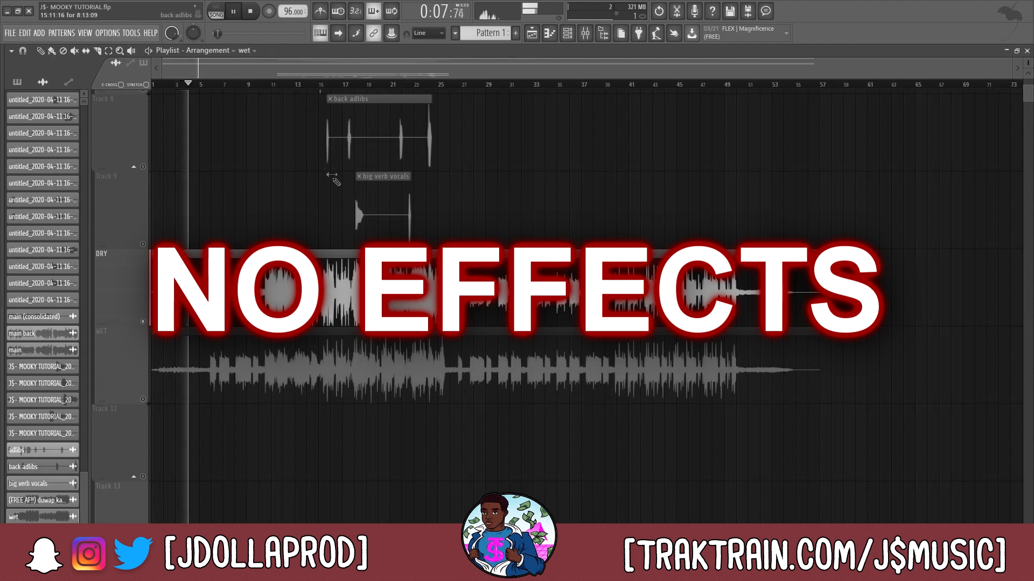
click(269, 85)
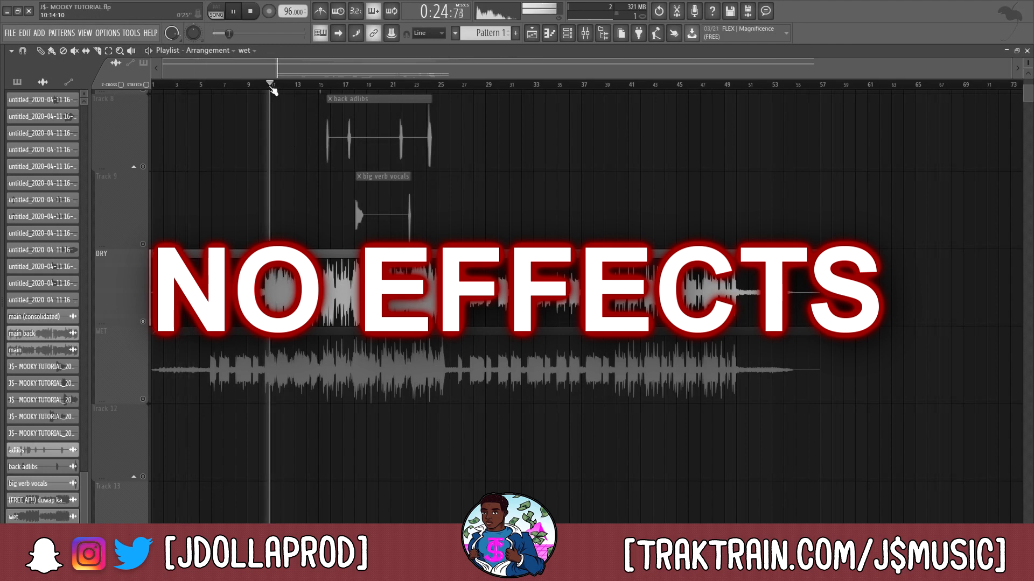